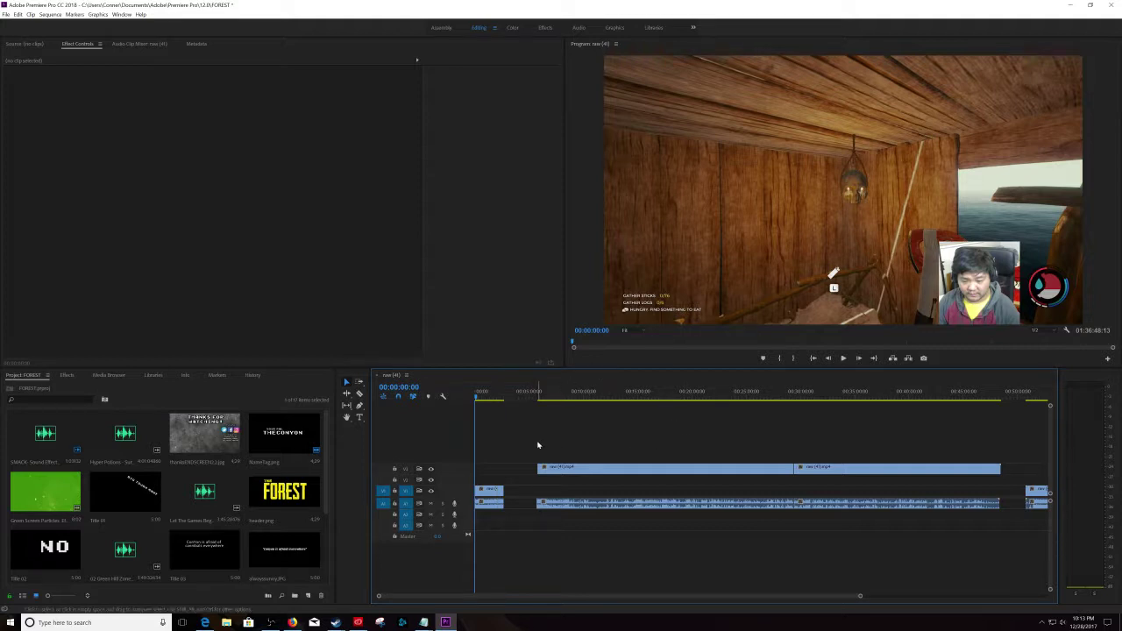
# - Zoom the timeline in two levels around the playhead at the sequence start
pyautogui.press('=')
pyautogui.press('=')
pyautogui.press('=')
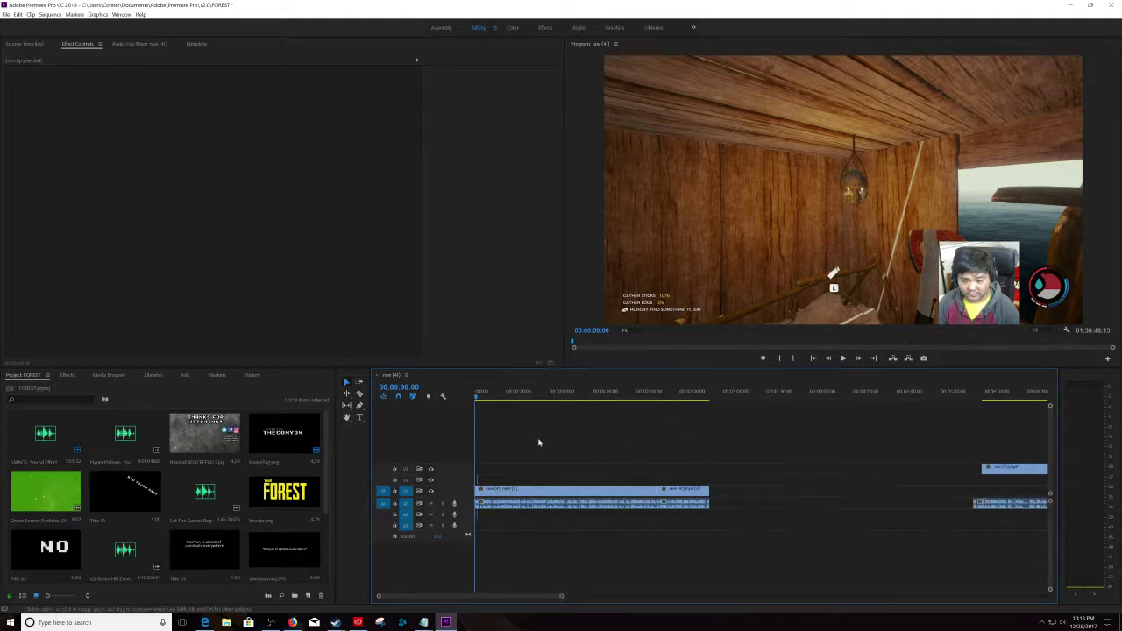
pyautogui.press('=')
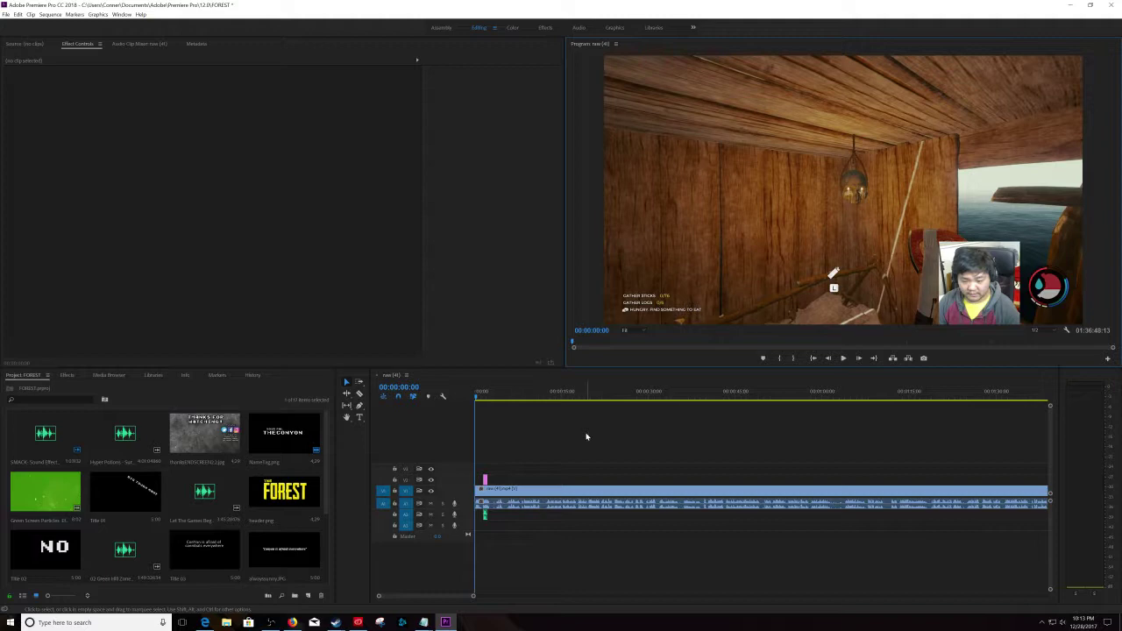
# - Play the first four seconds of footage, then zoom the timeline out
pyautogui.press('space')
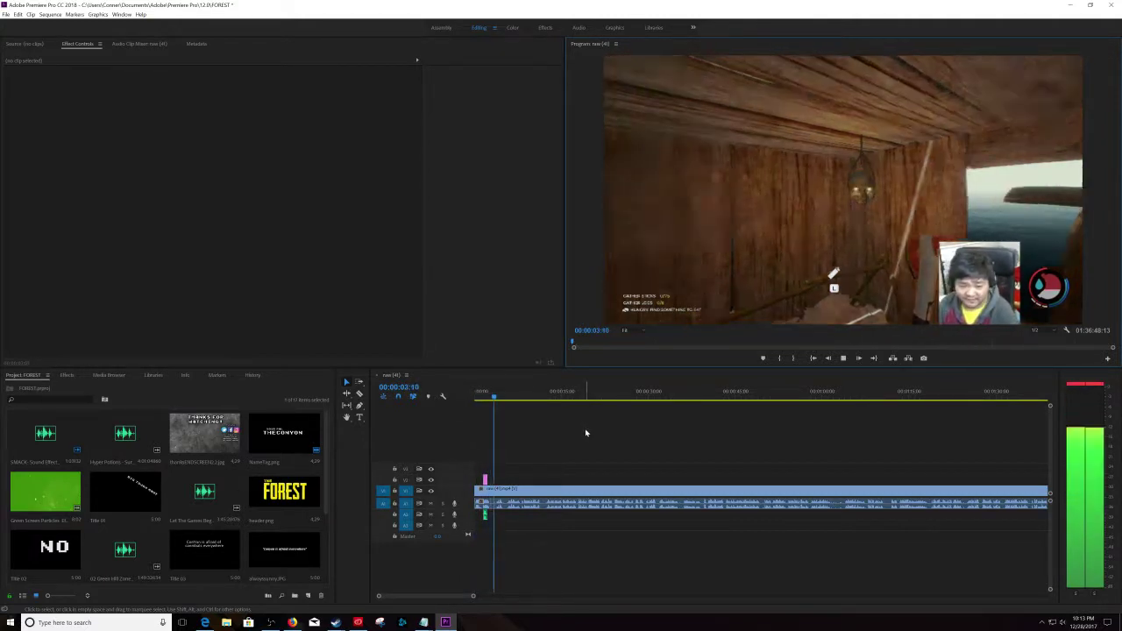
pyautogui.press('space')
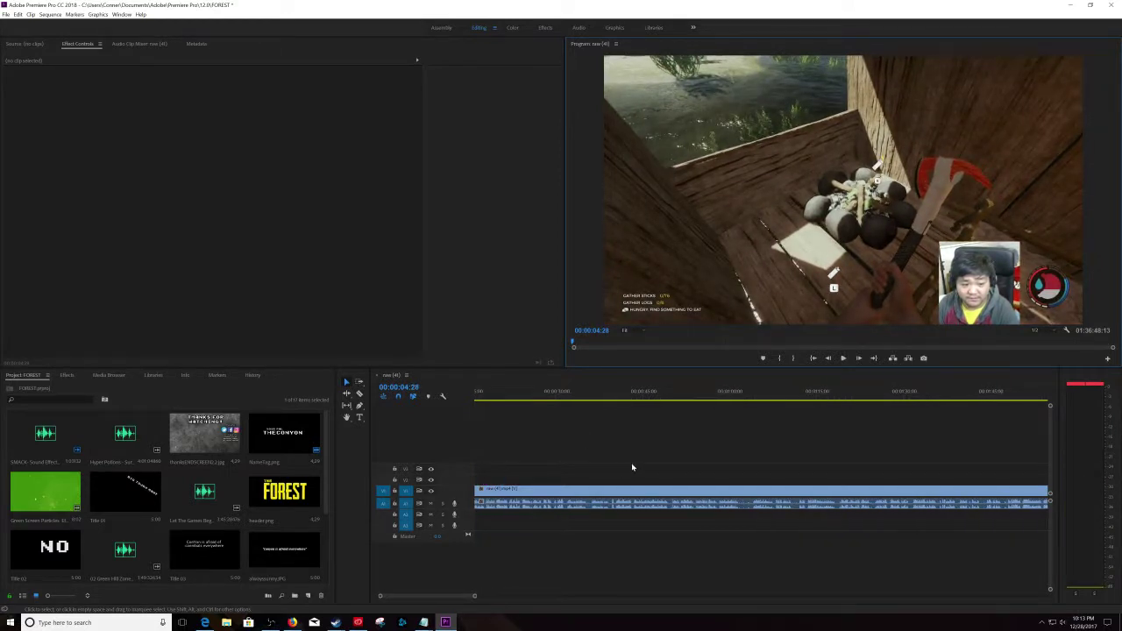
pyautogui.press('-')
pyautogui.press('-')
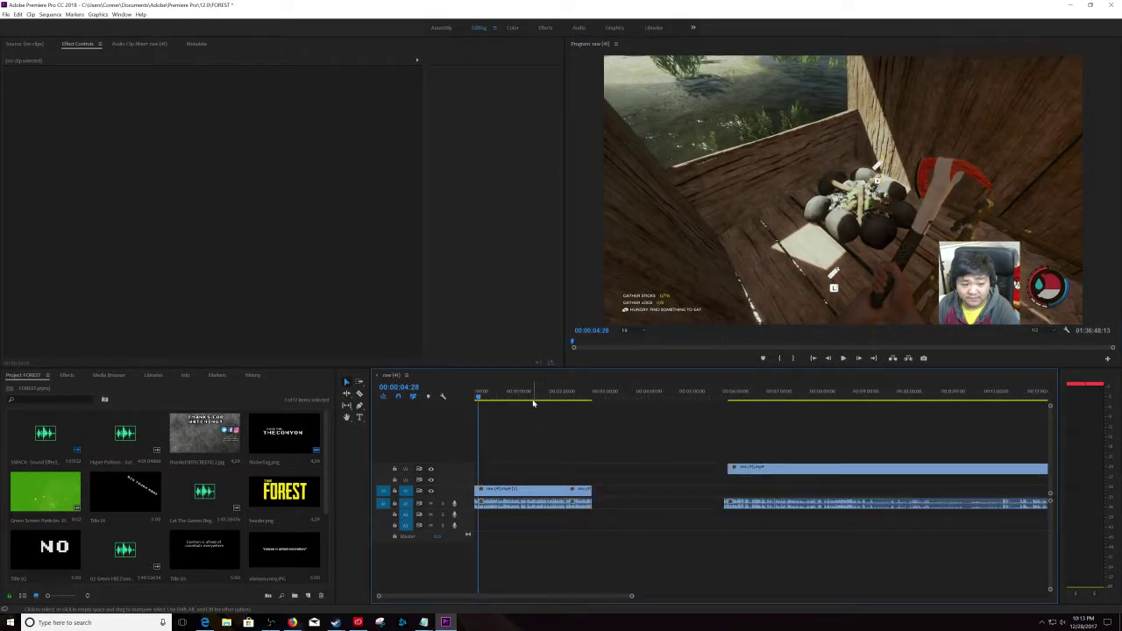
# - Skim to 1:17 and 1:45, then play from 2:28 to the open-sea shot at 2:33
pyautogui.click(530, 398)
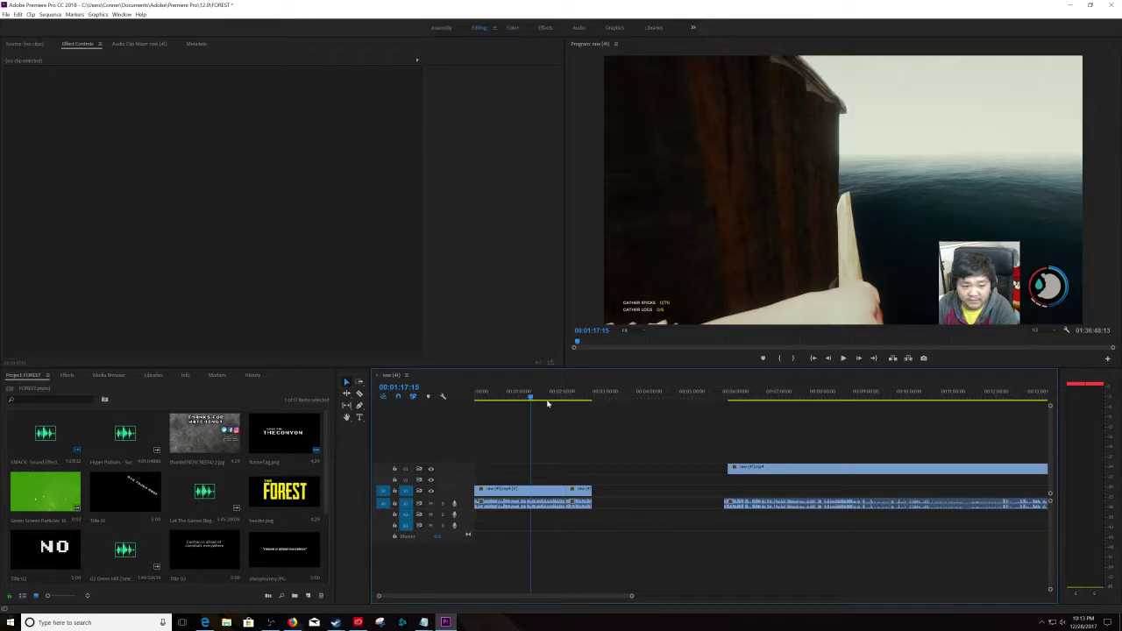
pyautogui.click(550, 398)
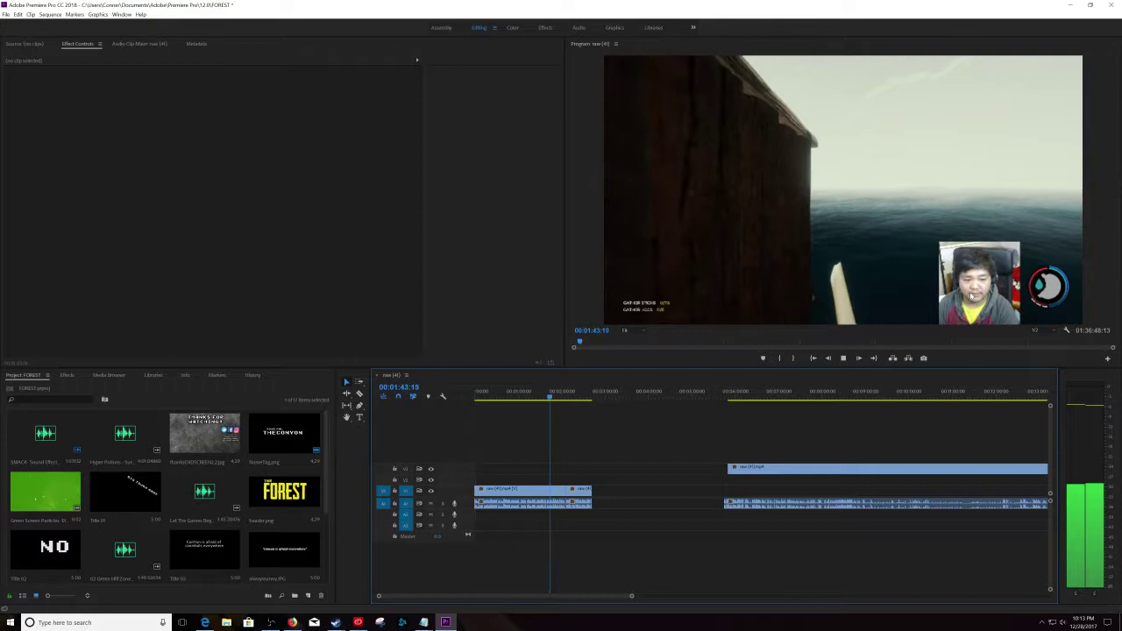
pyautogui.press('space')
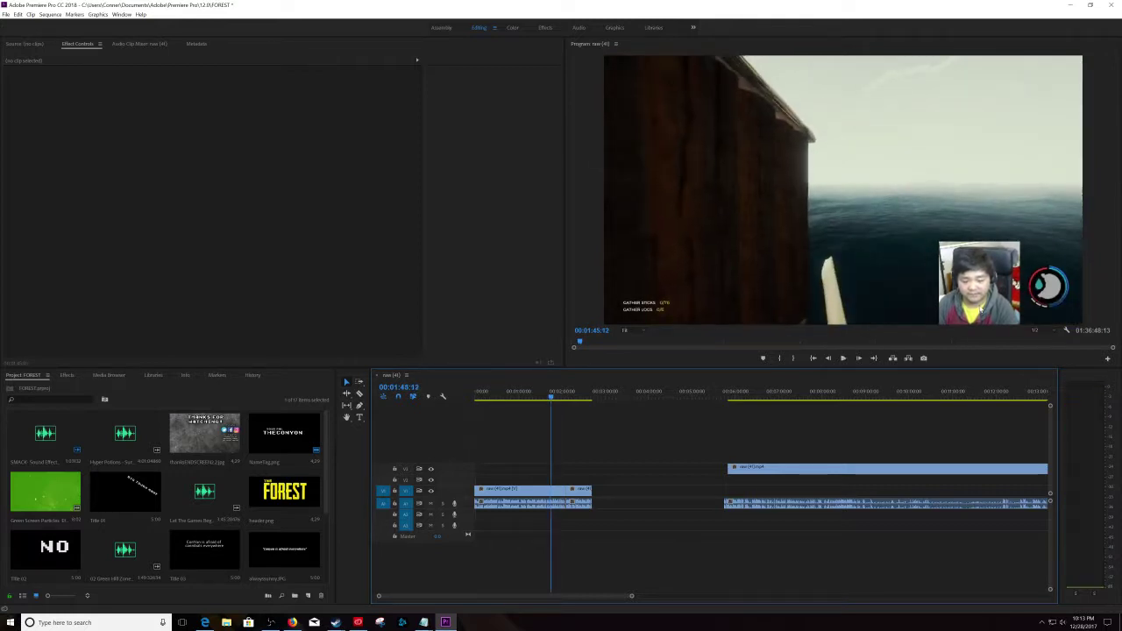
pyautogui.click(586, 397)
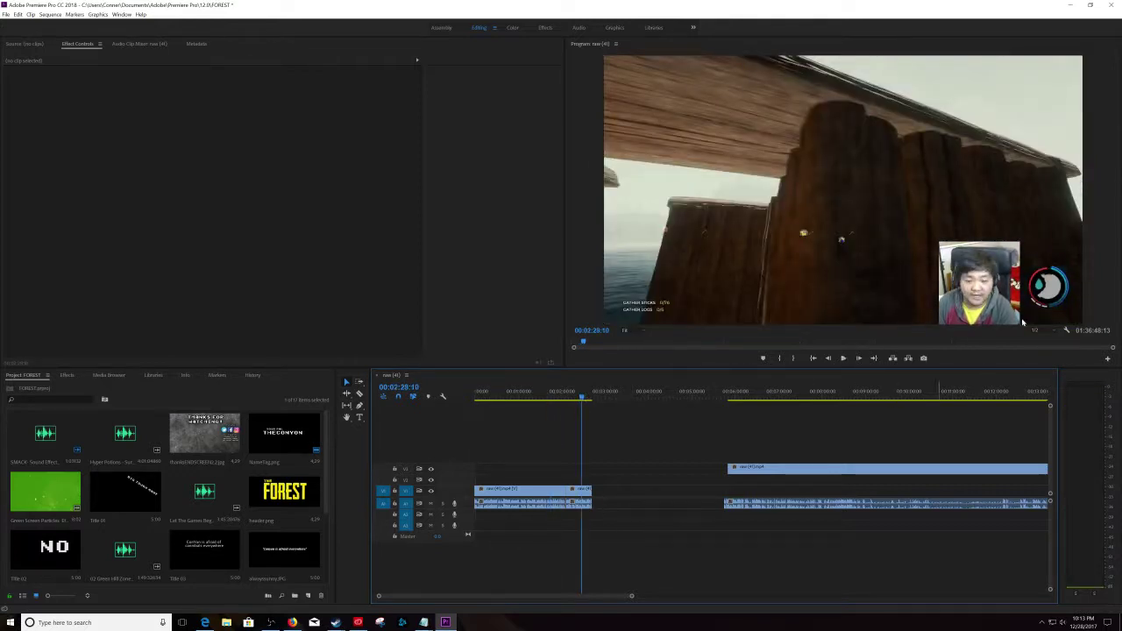
pyautogui.press('space')
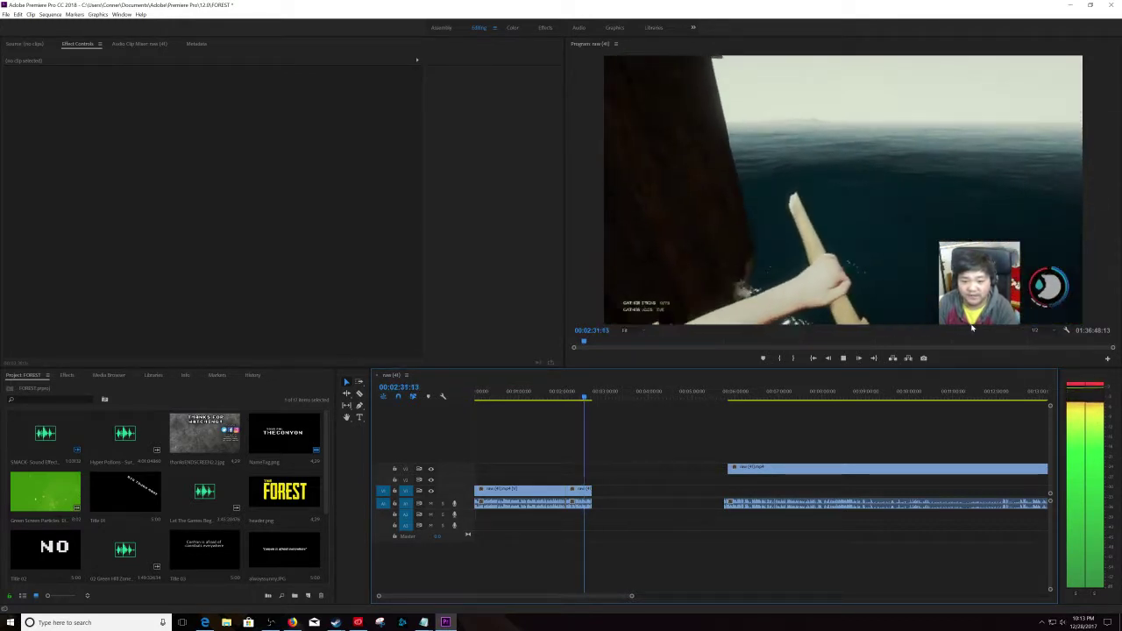
pyautogui.press('space')
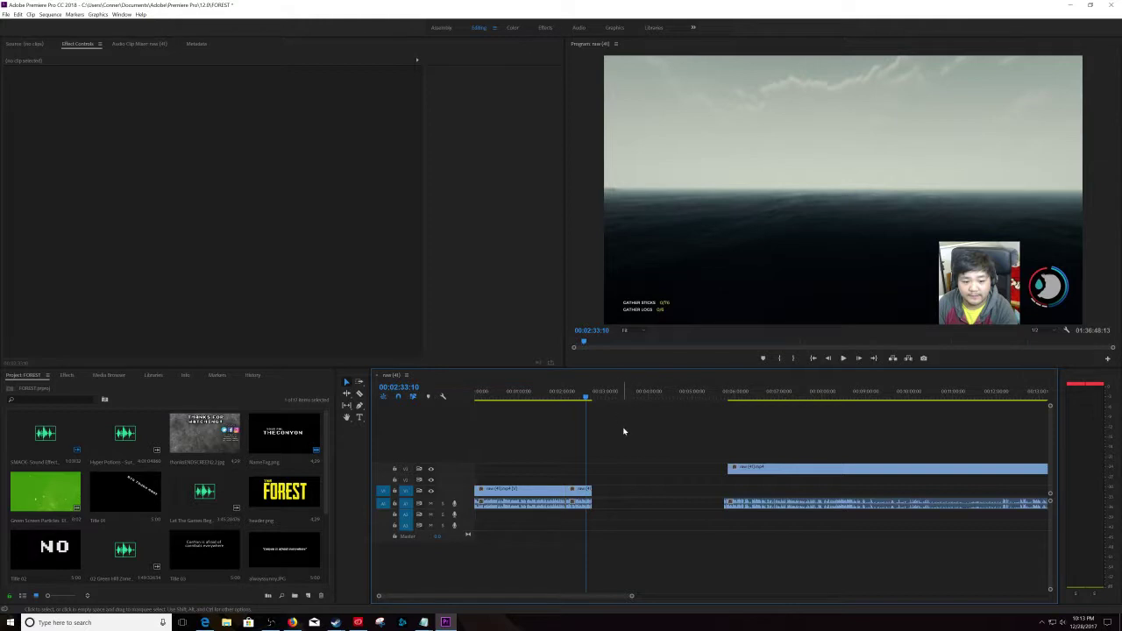
# - Zoom out and jump near the 29-minute mark, landing around 27:43
pyautogui.scroll(-3, 624, 431)
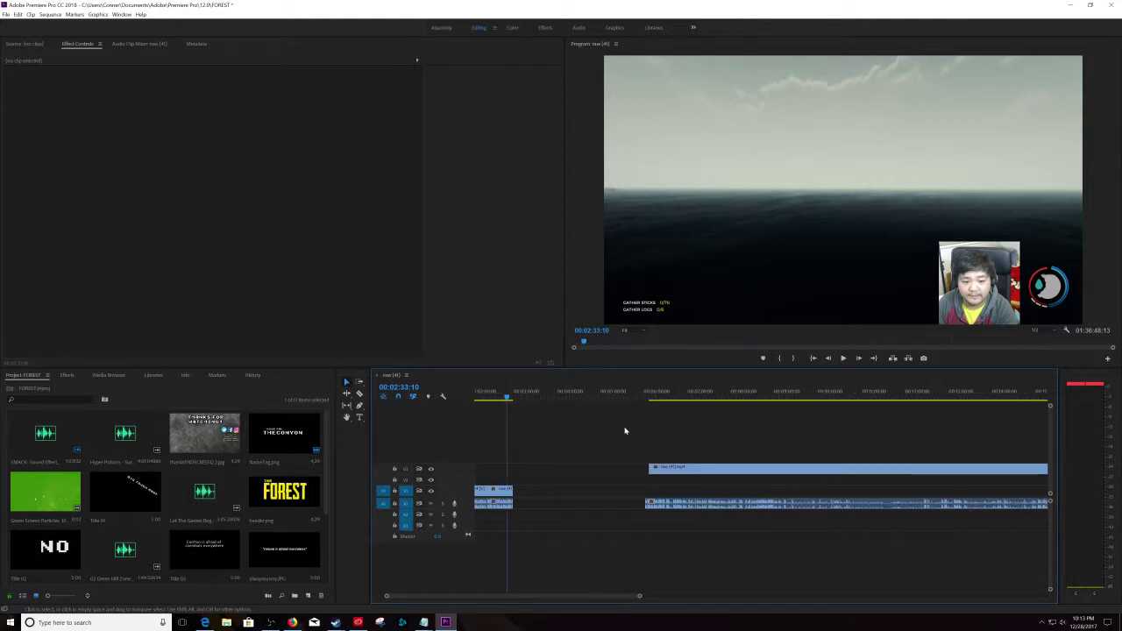
pyautogui.scroll(-2, 624, 430)
pyautogui.scroll(-4, 625, 430)
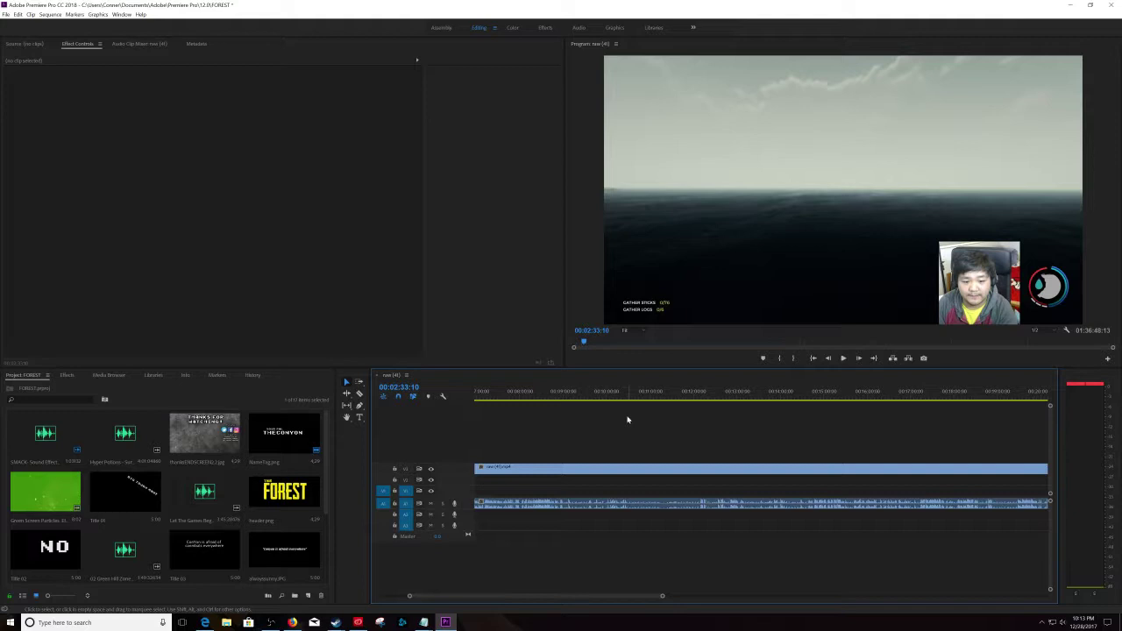
pyautogui.press('-')
pyautogui.press('-')
pyautogui.press('-')
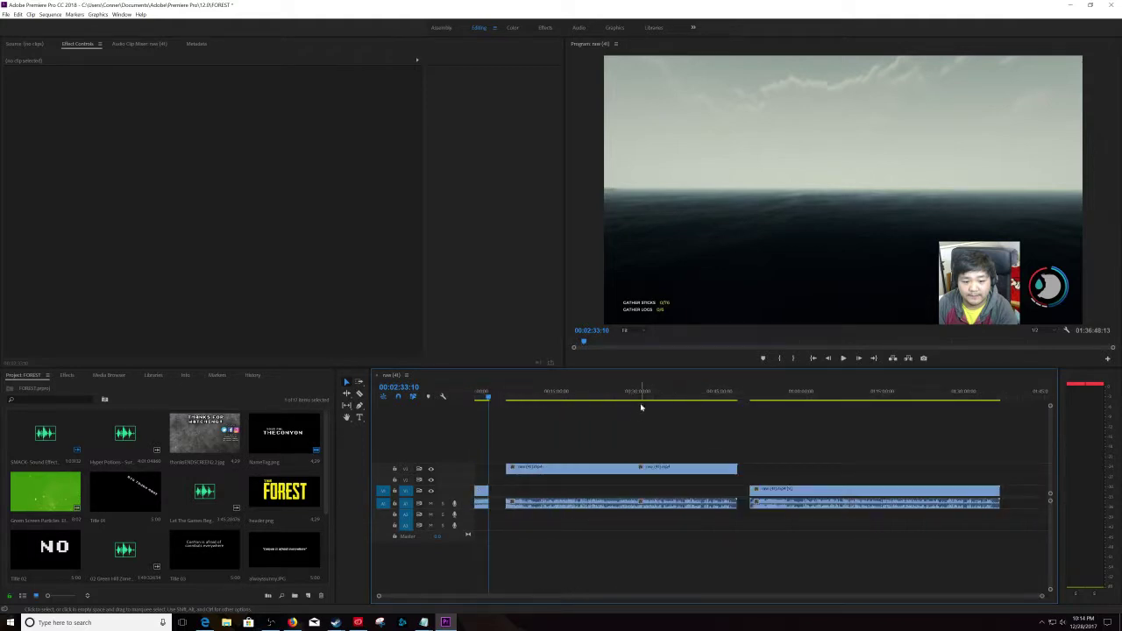
pyautogui.click(634, 398)
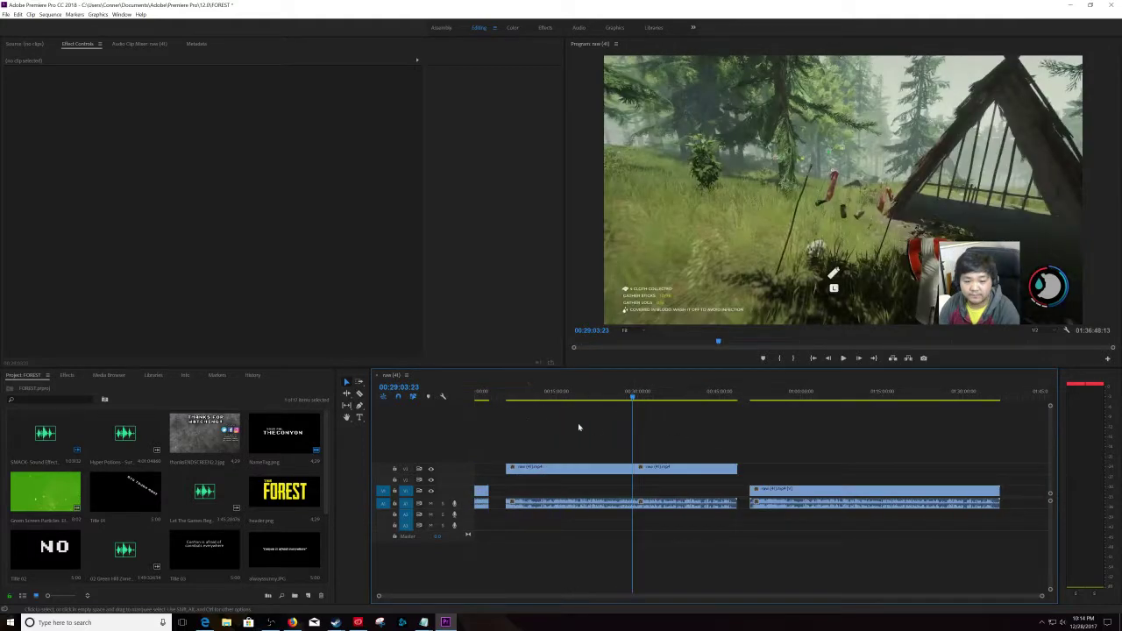
pyautogui.press('=')
pyautogui.press('=')
pyautogui.press('=')
pyautogui.click(704, 396)
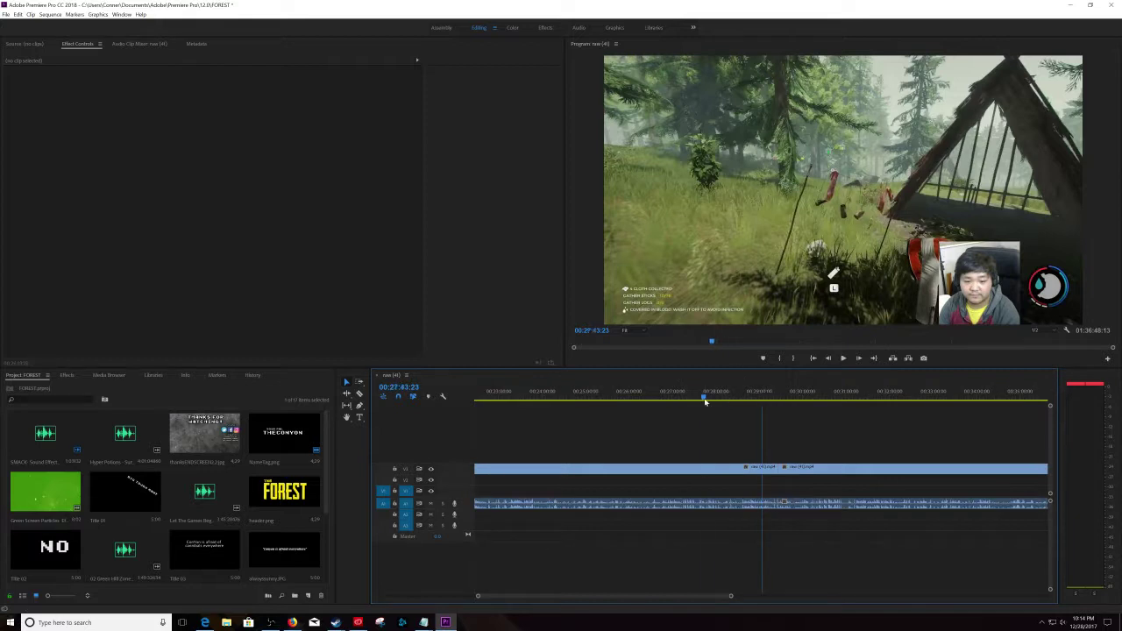
# - Zoom in further and place the playhead at 29:22:16 on the shelter cut
pyautogui.scroll(2, 614, 442)
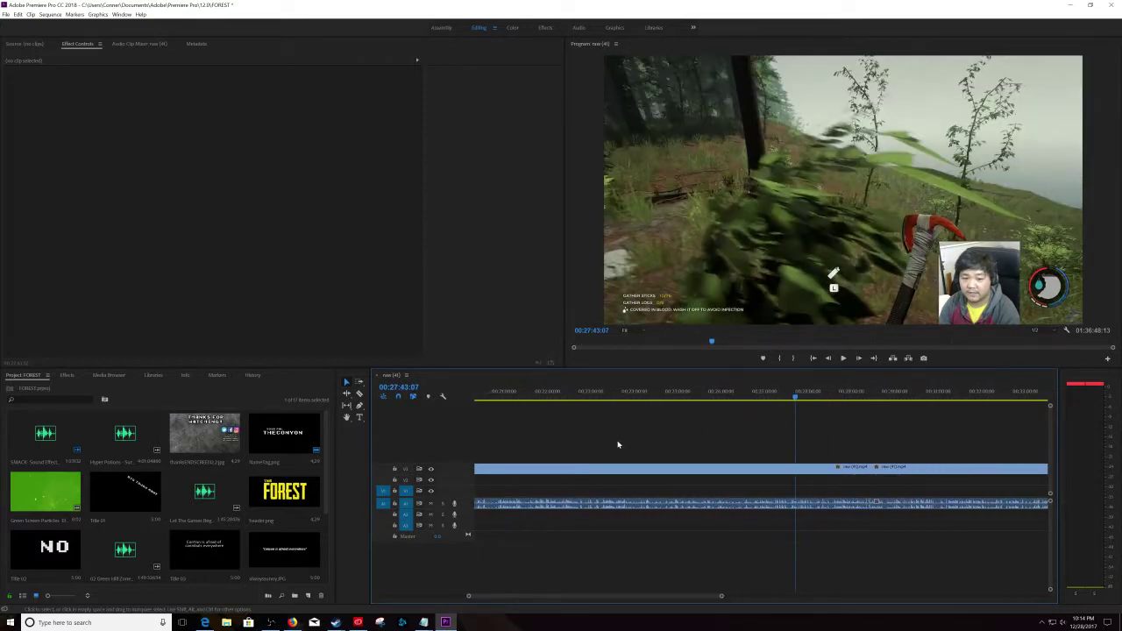
pyautogui.press('=')
pyautogui.scroll(-2, 672, 458)
pyautogui.scroll(-3, 680, 462)
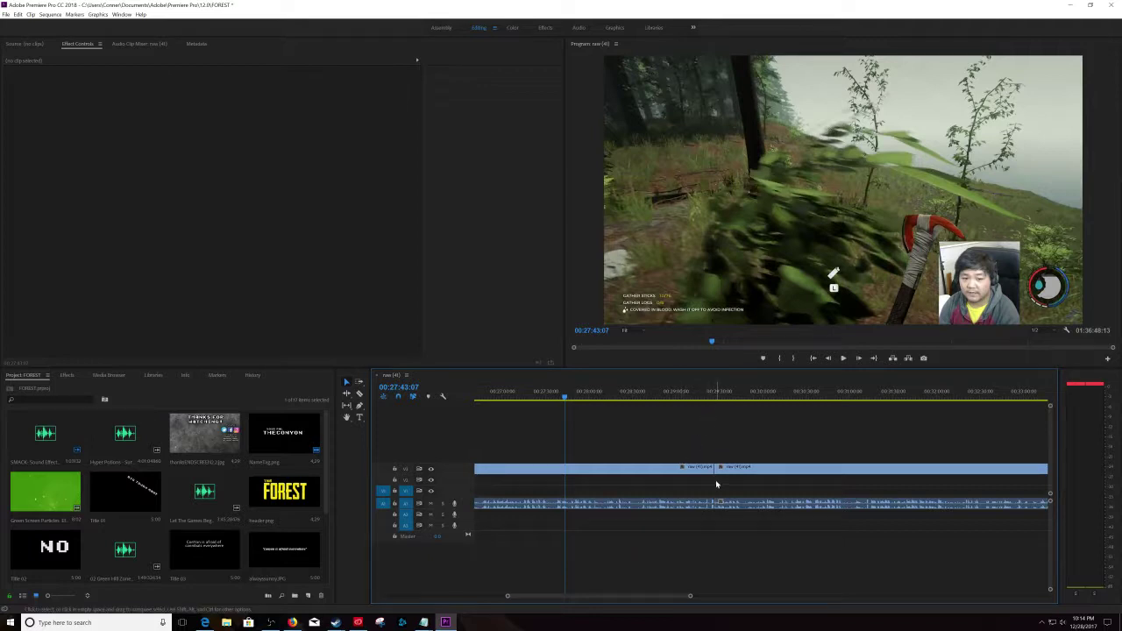
pyautogui.click(713, 395)
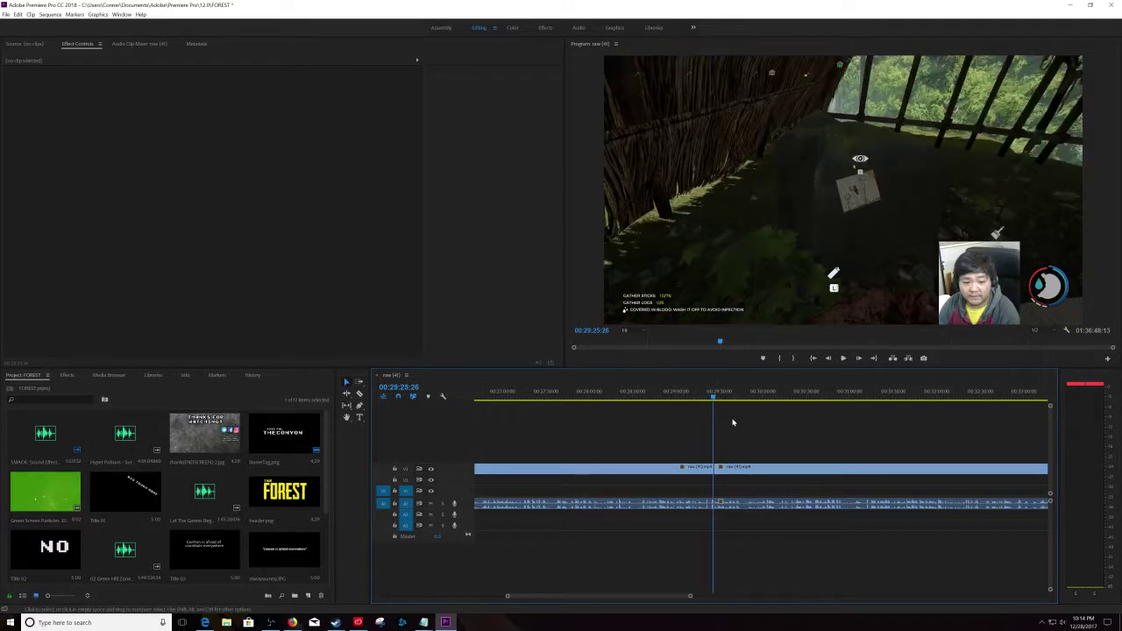
pyautogui.click(709, 393)
pyautogui.scroll(-1, 721, 456)
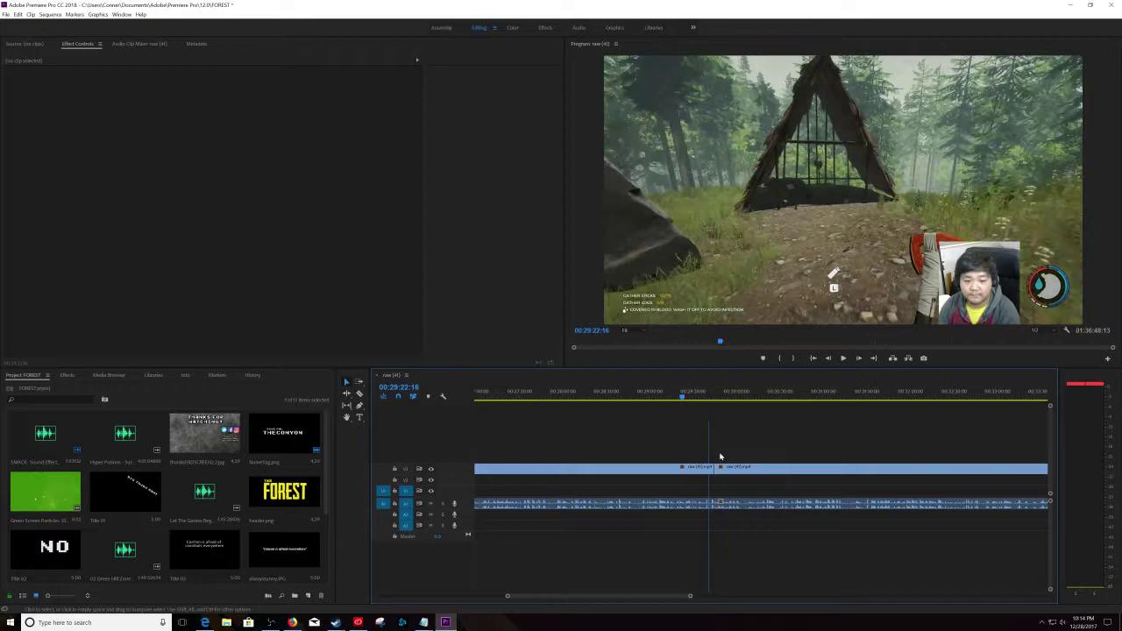
# - Play from 29:22:16 and stop at 29:28:21 on the stick-figure drawing
pyautogui.scroll(-3, 721, 455)
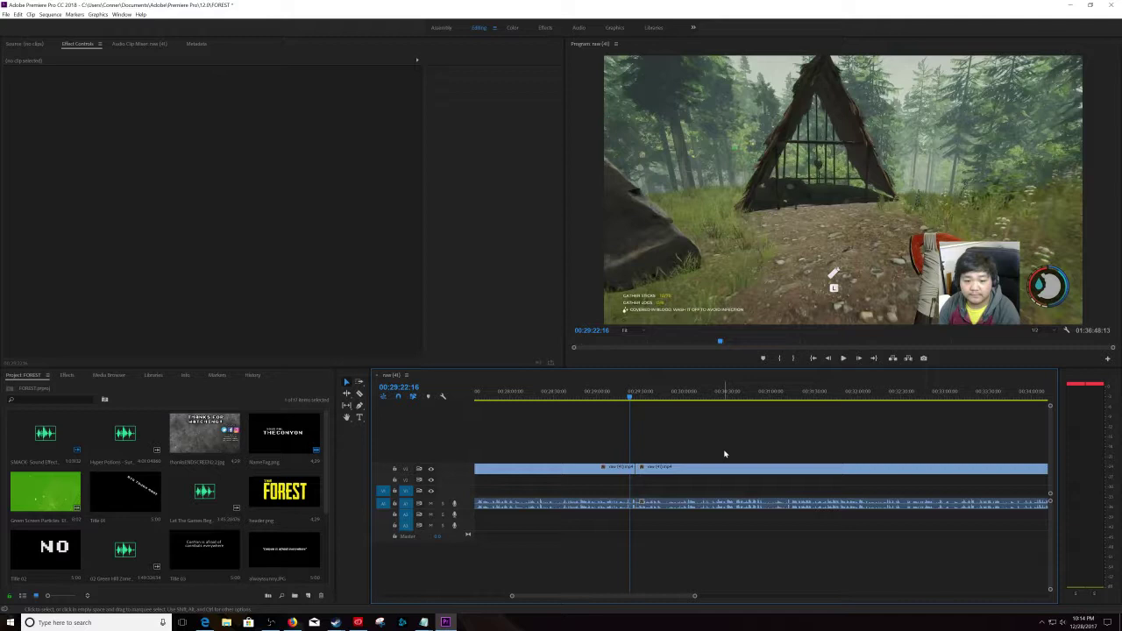
pyautogui.press('space')
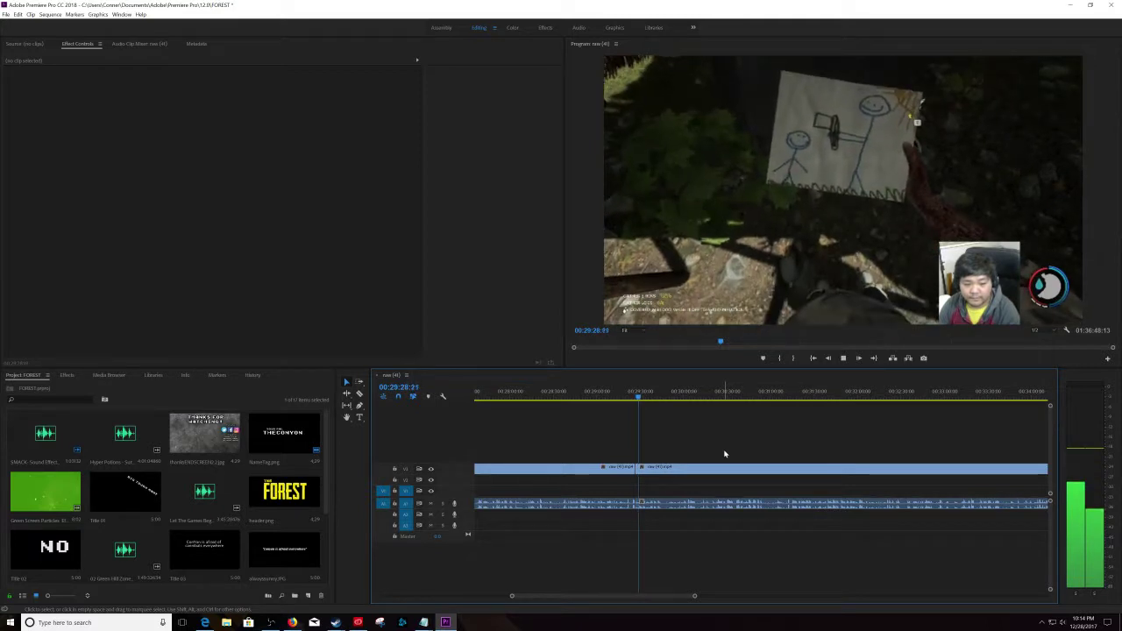
pyautogui.press('space')
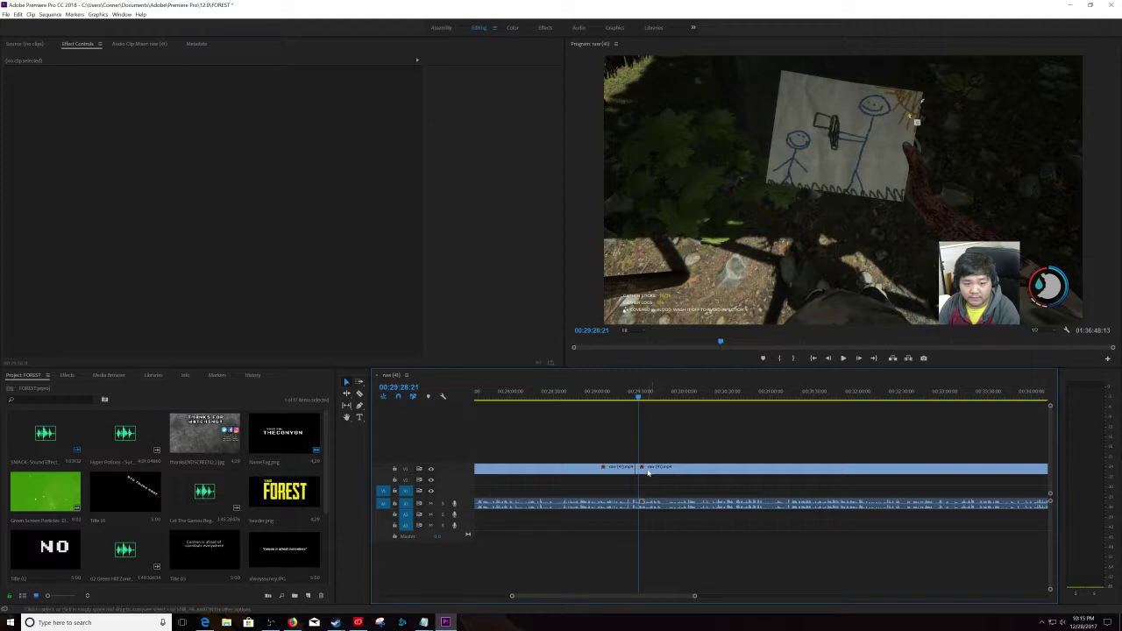
# - Zoom in and scrub back from 29:26 through 29:10 to 28:58
pyautogui.press('=')
pyautogui.press('=')
pyautogui.press('=')
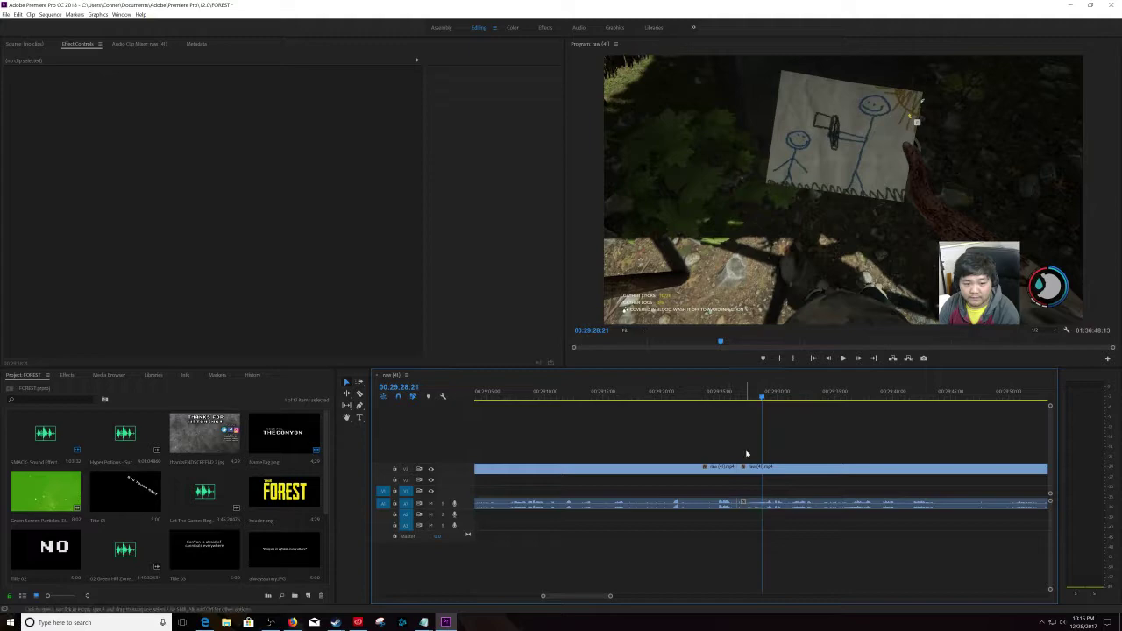
pyautogui.moveTo(739, 391); pyautogui.dragTo(649, 396)
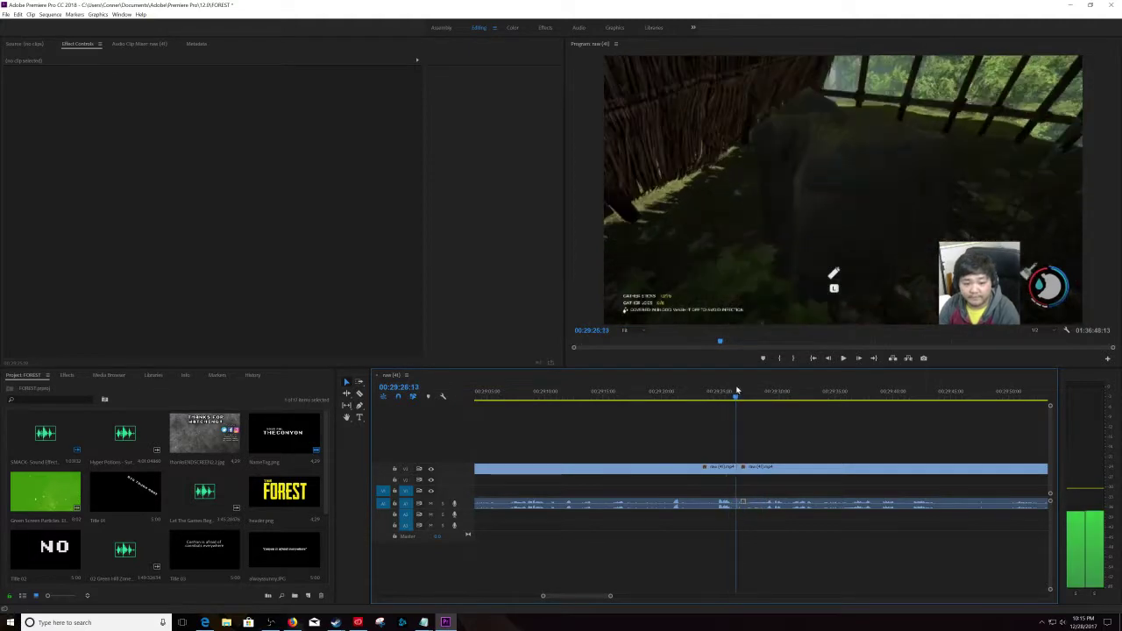
pyautogui.moveTo(649, 396)
pyautogui.mouseDown()
pyautogui.moveTo(557, 391)
pyautogui.moveTo(639, 403)
pyautogui.mouseUp()
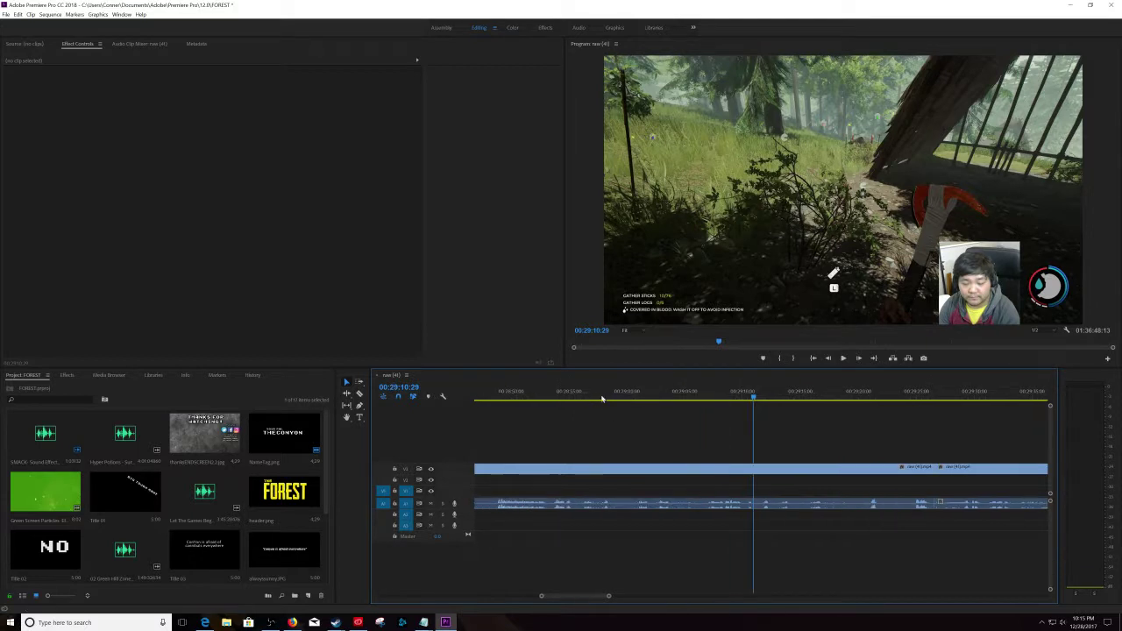
pyautogui.click(611, 399)
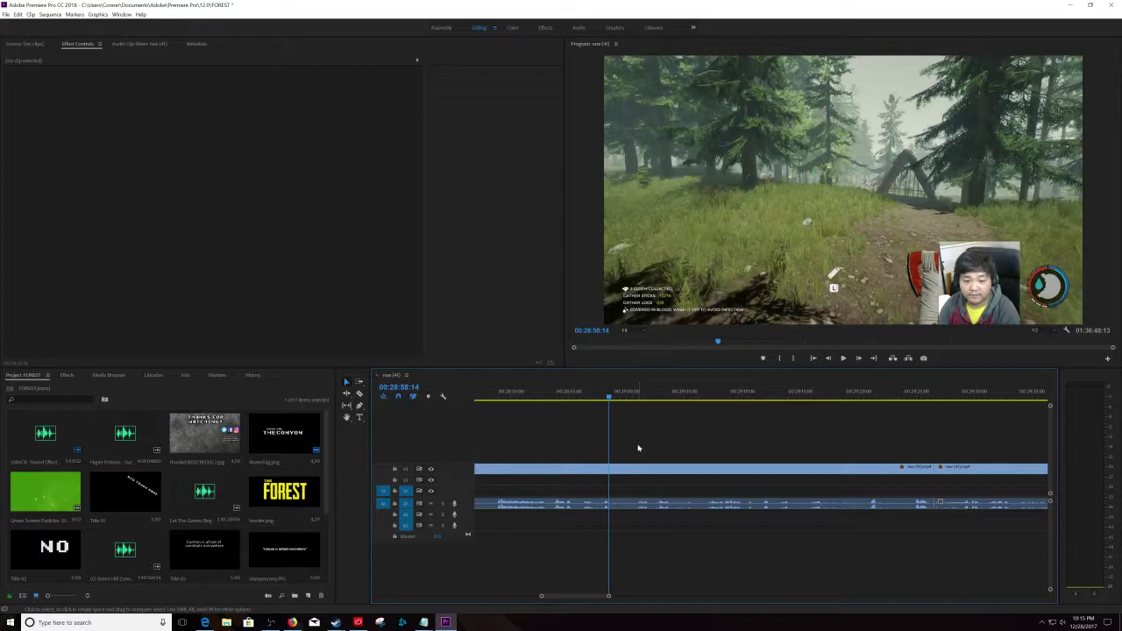
# - Zoom out to fit the whole recording and jump to about 51:30 in the waterside structure
pyautogui.press('-')
pyautogui.press('-')
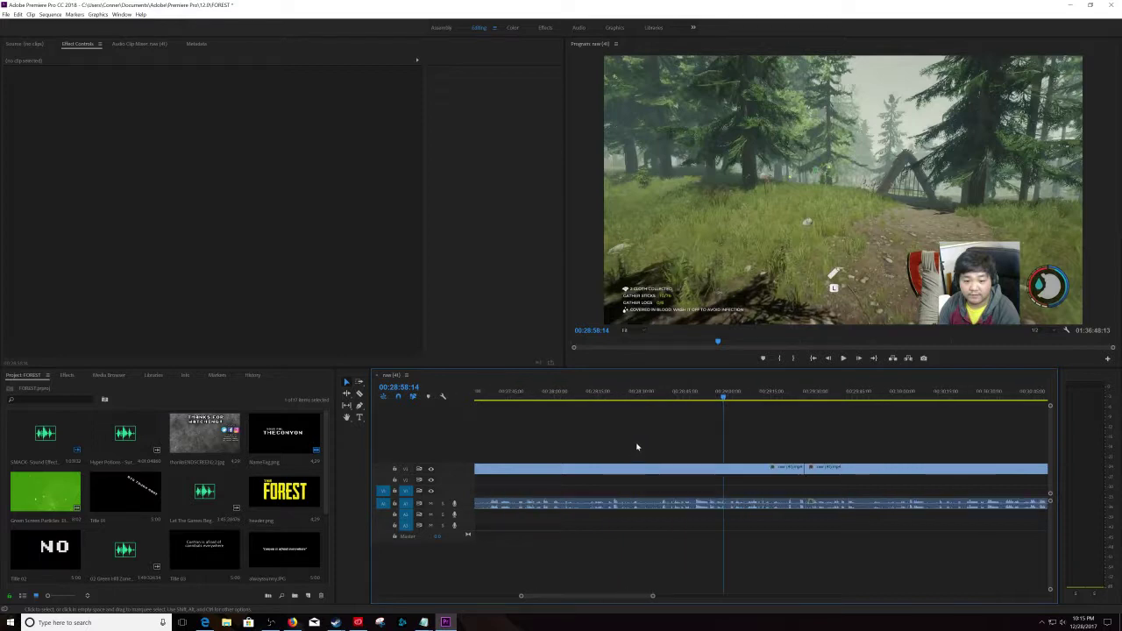
pyautogui.press('-')
pyautogui.press('-')
pyautogui.press('-')
pyautogui.press('-')
pyautogui.scroll(-2, 636, 443)
pyautogui.scroll(-2, 637, 438)
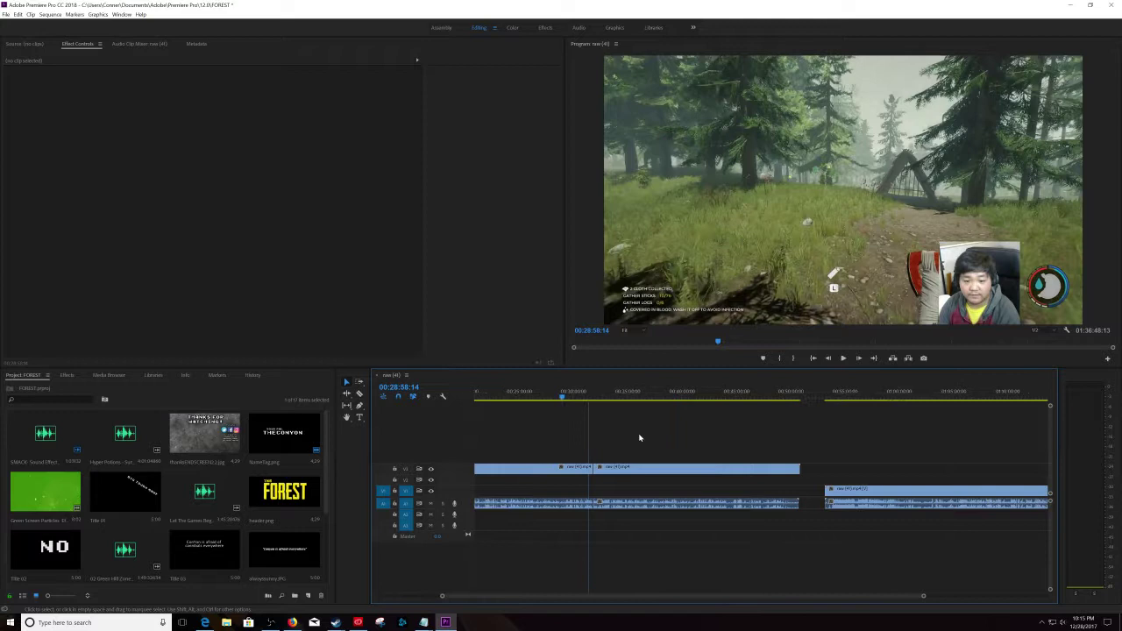
pyautogui.scroll(-3, 638, 434)
pyautogui.scroll(-3, 638, 432)
pyautogui.press('-')
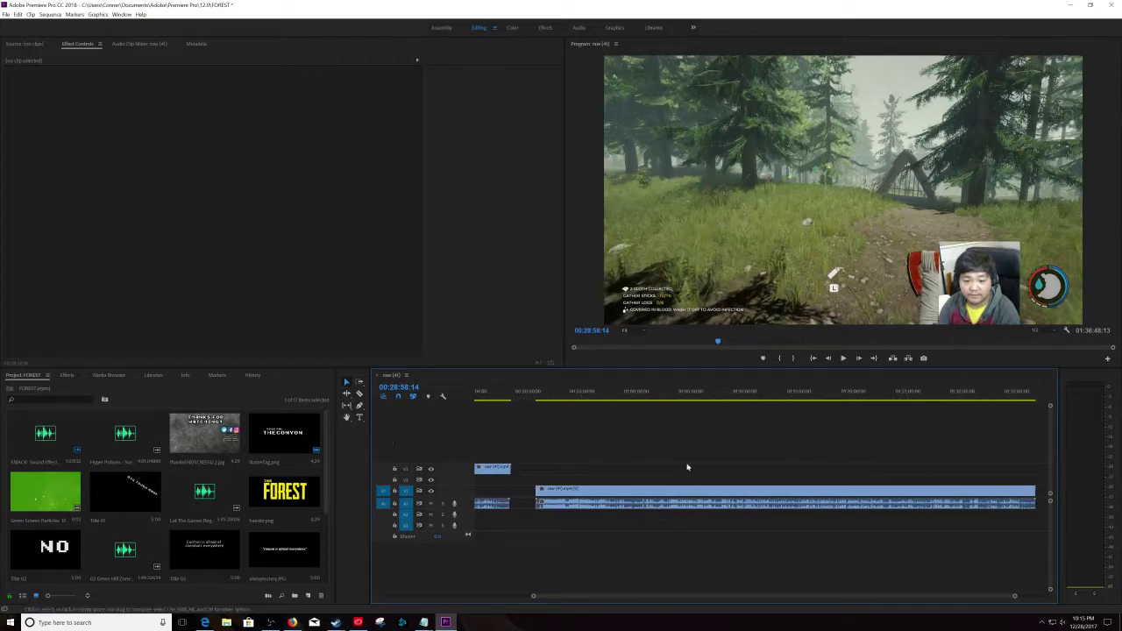
pyautogui.press('-')
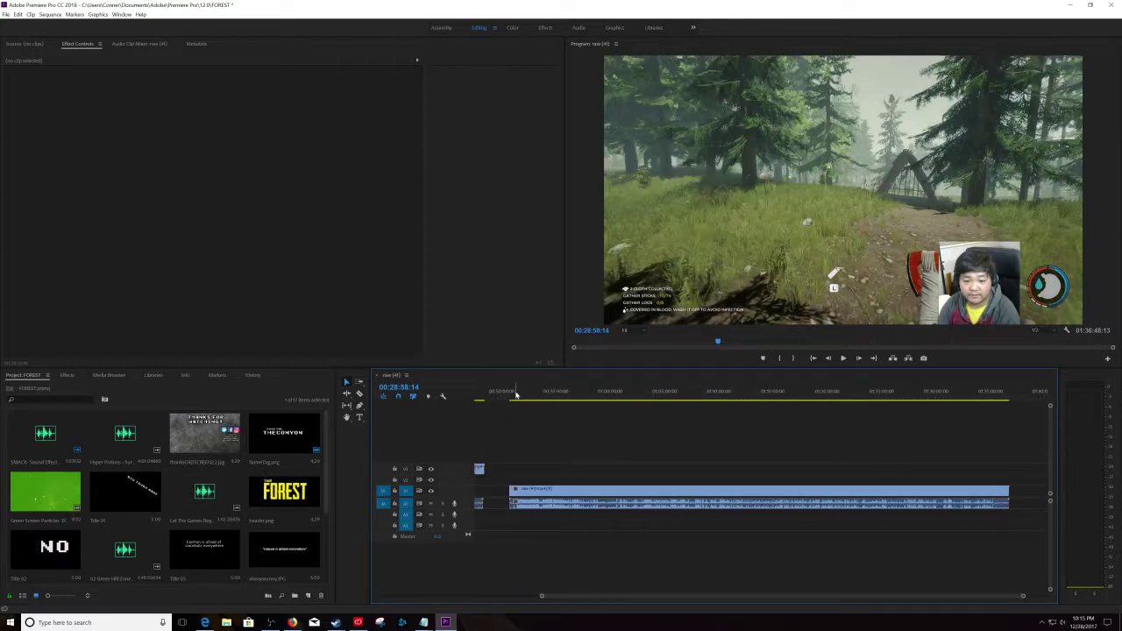
pyautogui.click(513, 395)
pyautogui.click(518, 395)
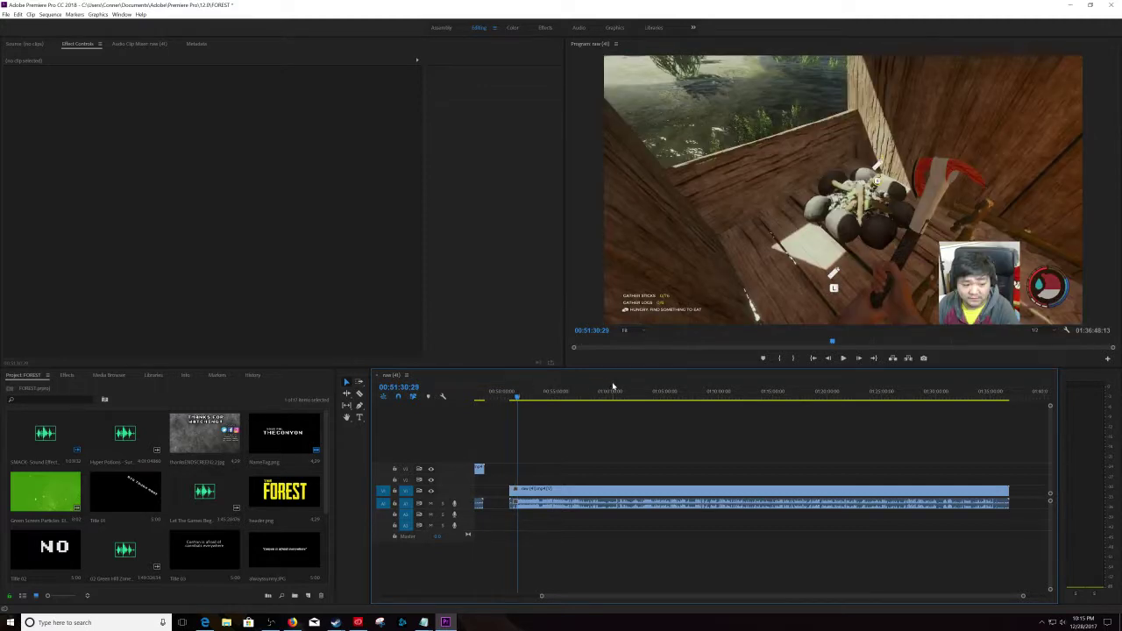
# - Jump to the boat scene at 1:04:08, save the project, and play to 1:04:26
pyautogui.click(618, 395)
pyautogui.click(655, 394)
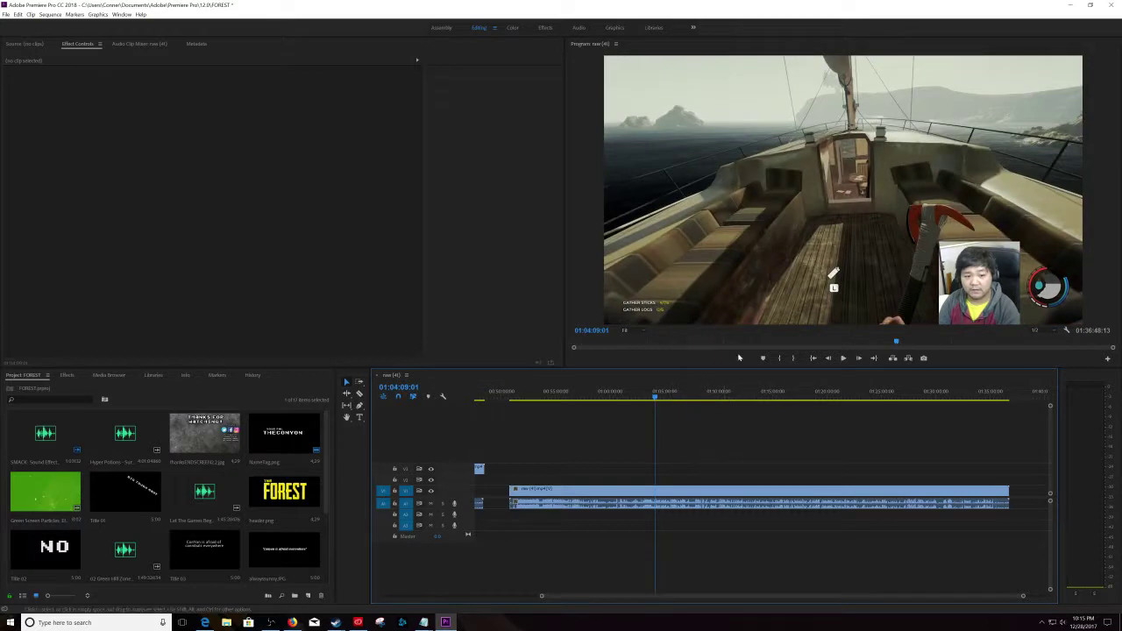
pyautogui.hotkey('ctrl', 's')
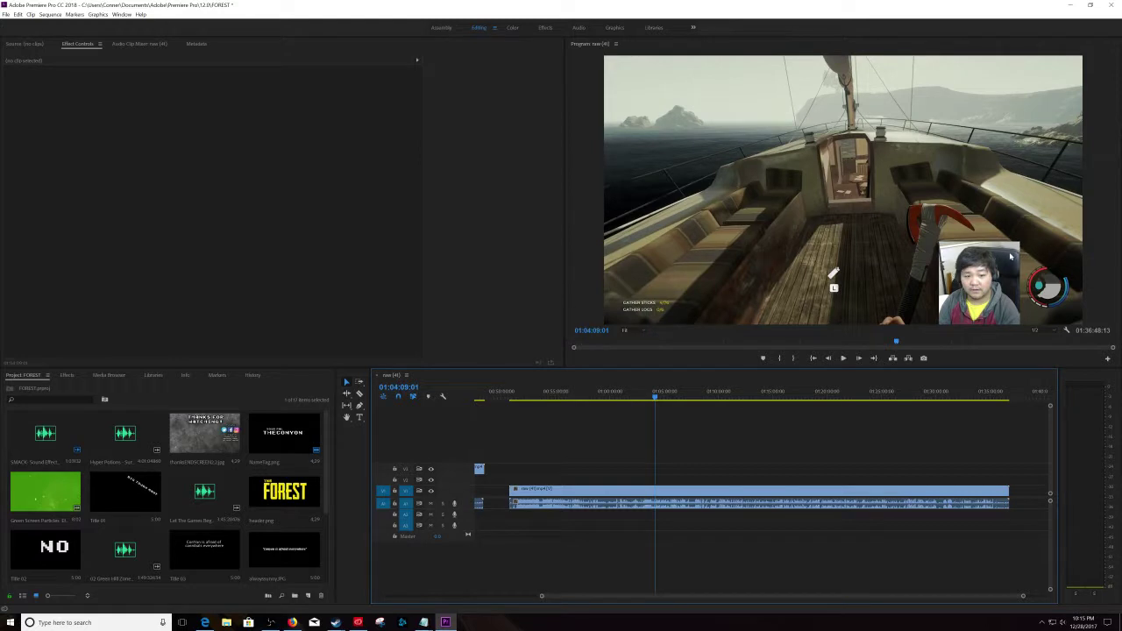
pyautogui.click(840, 228)
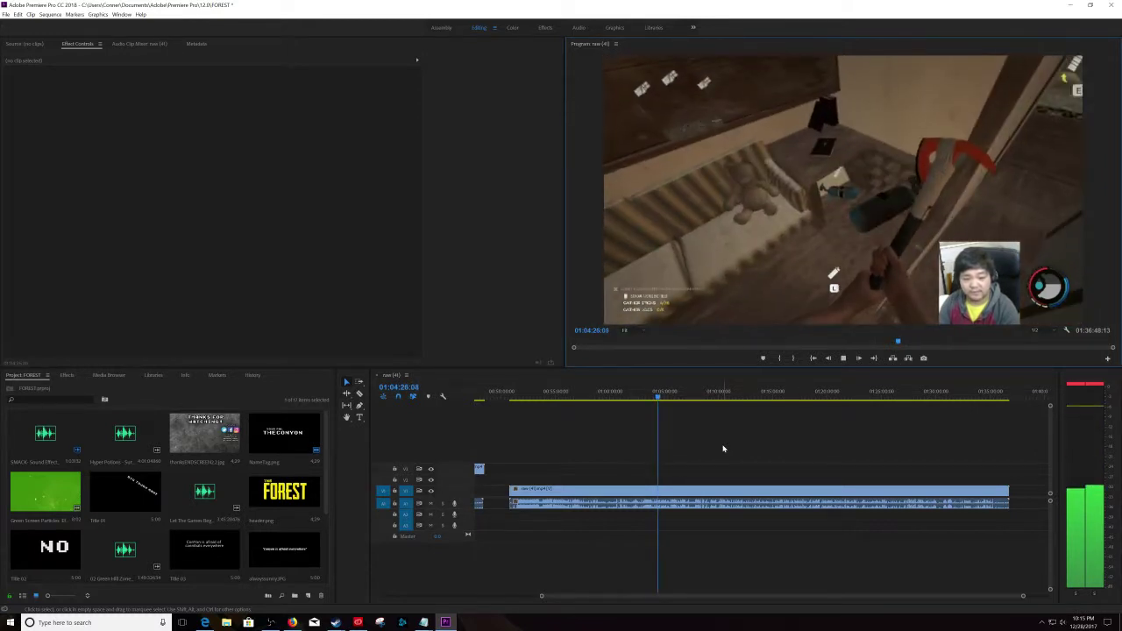
pyautogui.press('space')
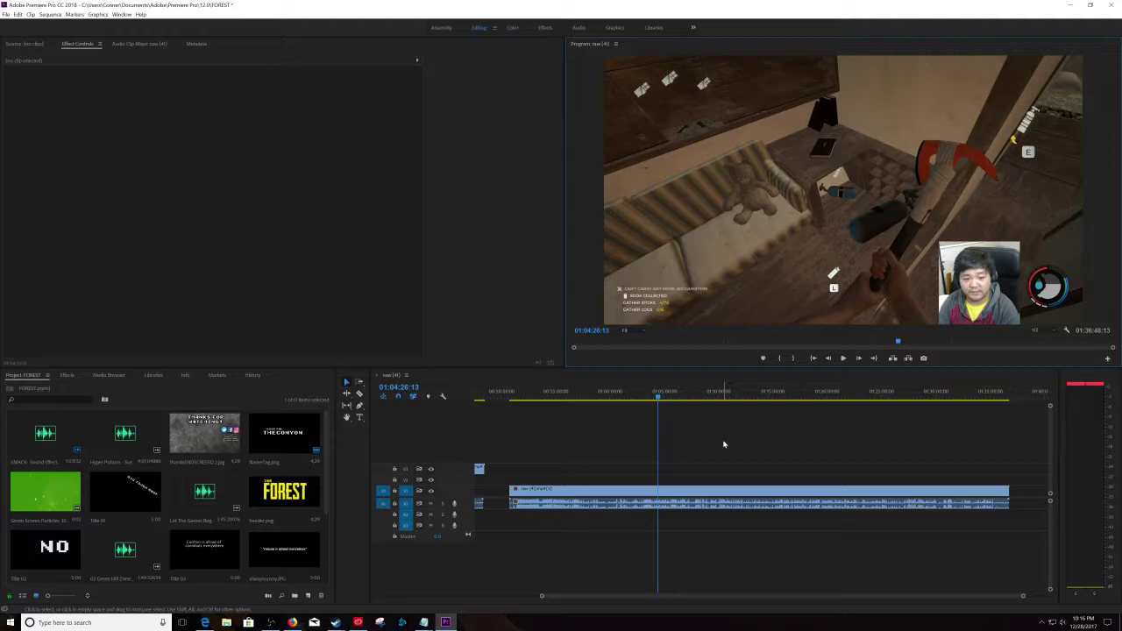
# - Skim between 1:18 and 1:30, then play from 1:21 to 1:21:10 to check sync
pyautogui.click(882, 396)
pyautogui.click(942, 396)
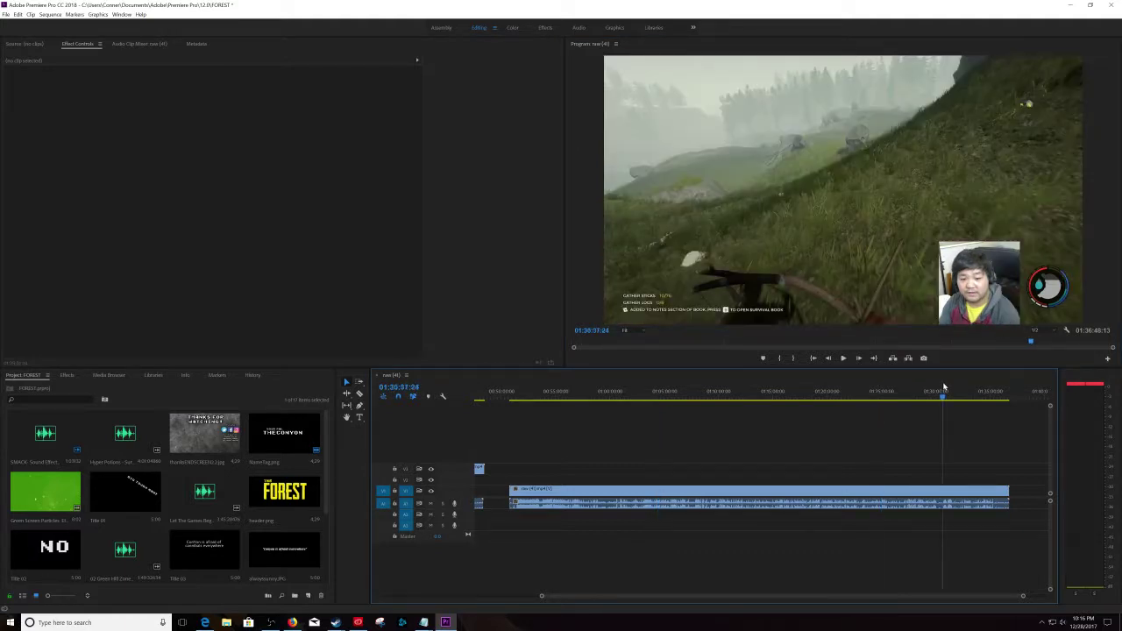
pyautogui.click(798, 396)
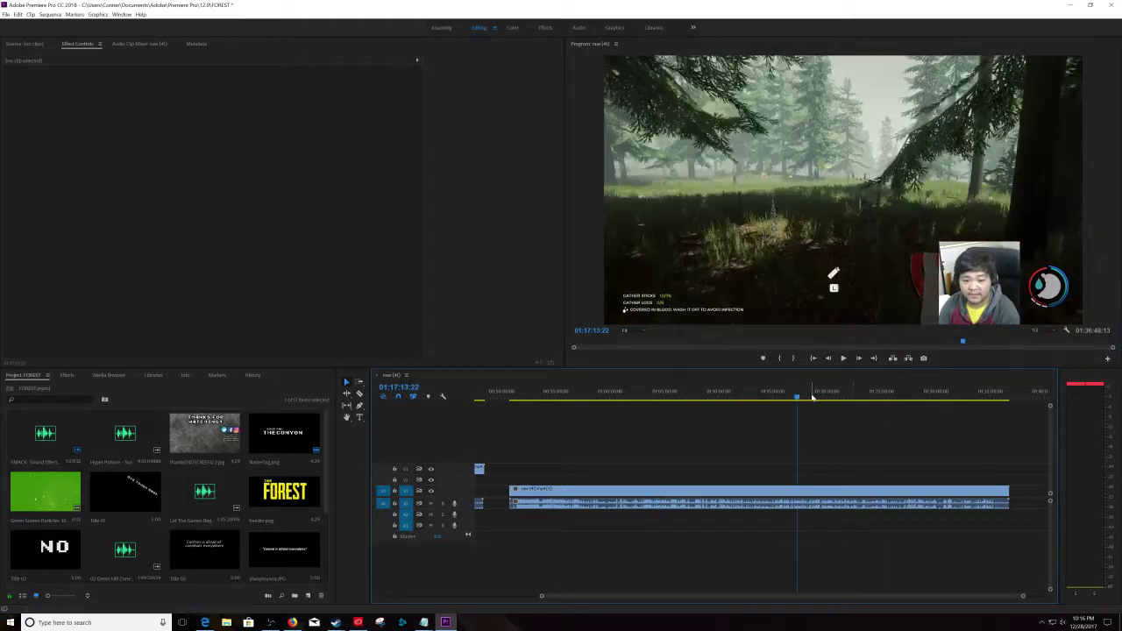
pyautogui.click(814, 397)
pyautogui.click(840, 397)
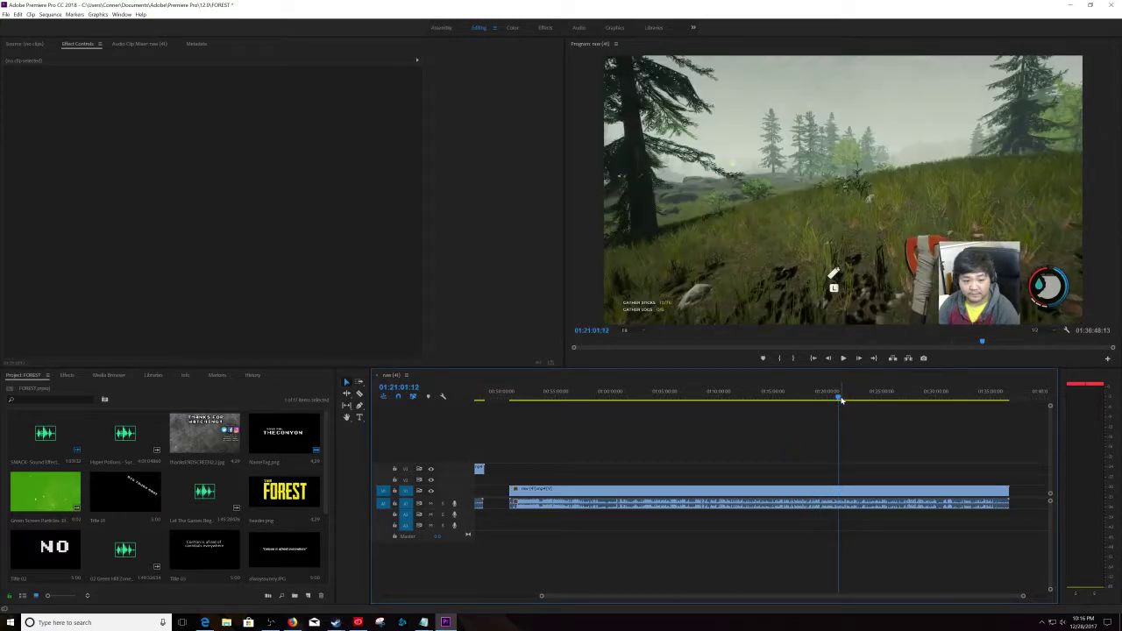
pyautogui.press('space')
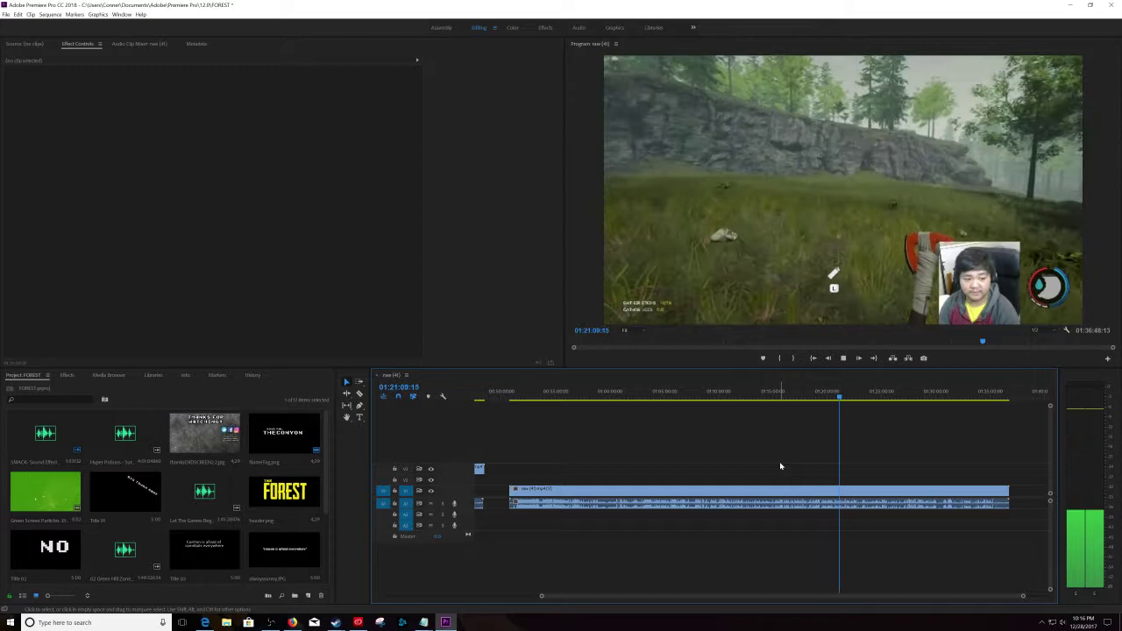
pyautogui.press('space')
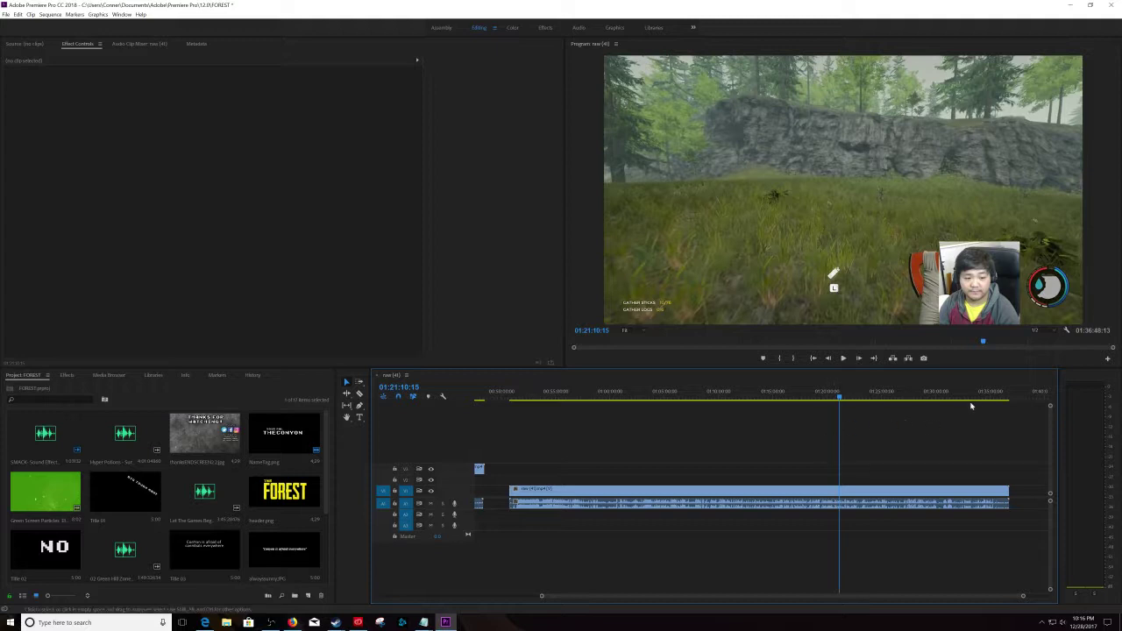
# - Play from 1:01 to 1:01:21, then skim 59 min and 1:28, ending at 1:07:49
pyautogui.click(624, 393)
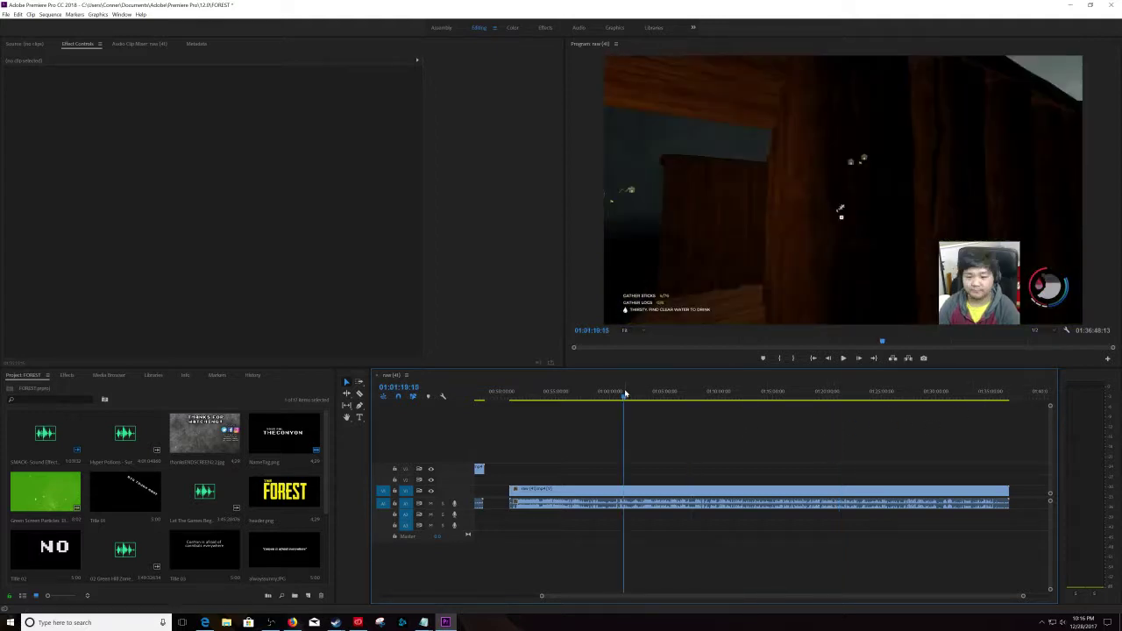
pyautogui.press('space')
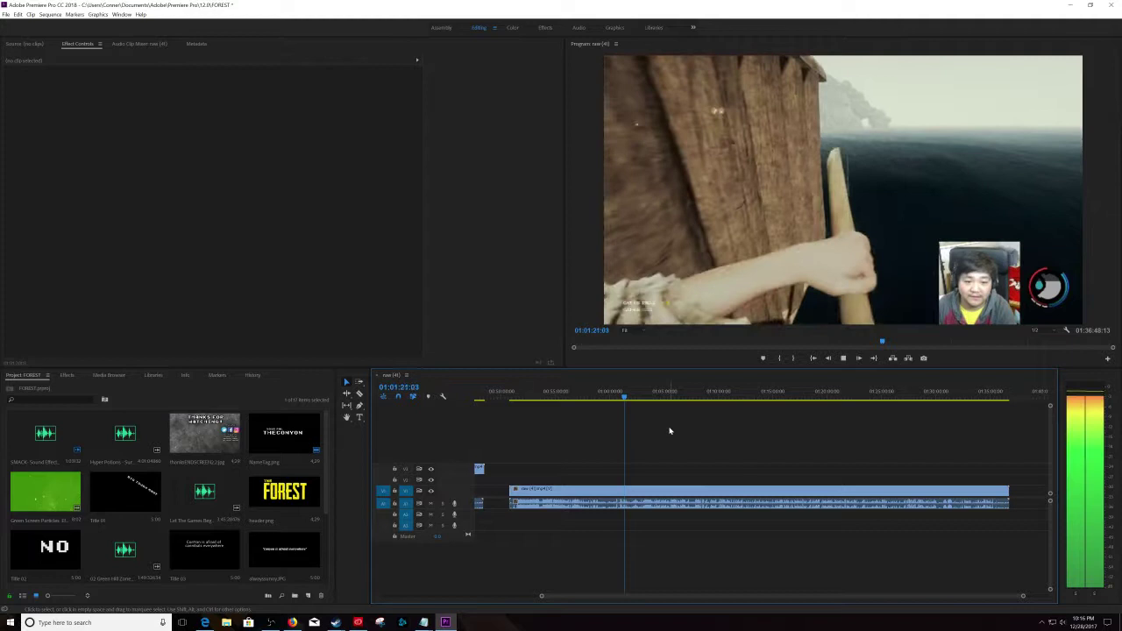
pyautogui.press('space')
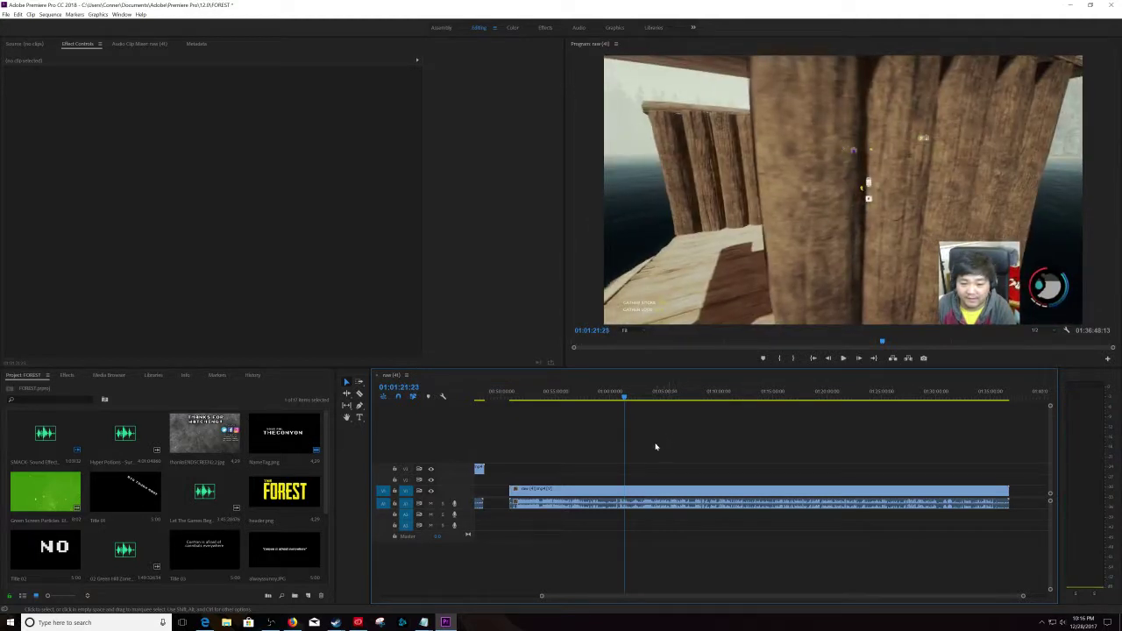
pyautogui.click(599, 393)
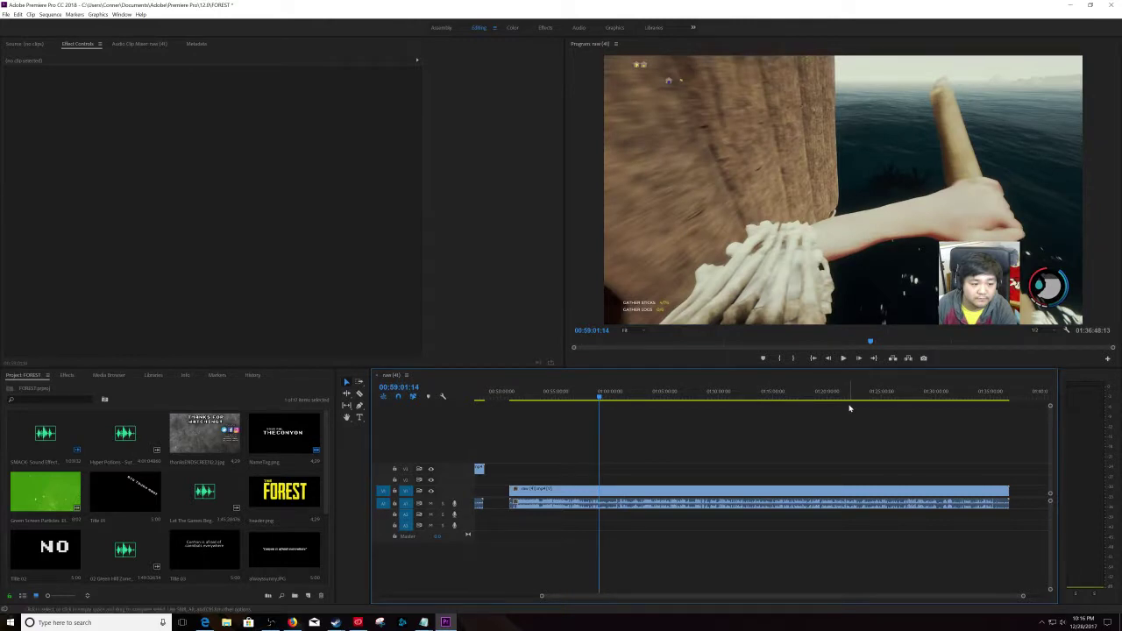
pyautogui.click(849, 393)
pyautogui.click(924, 393)
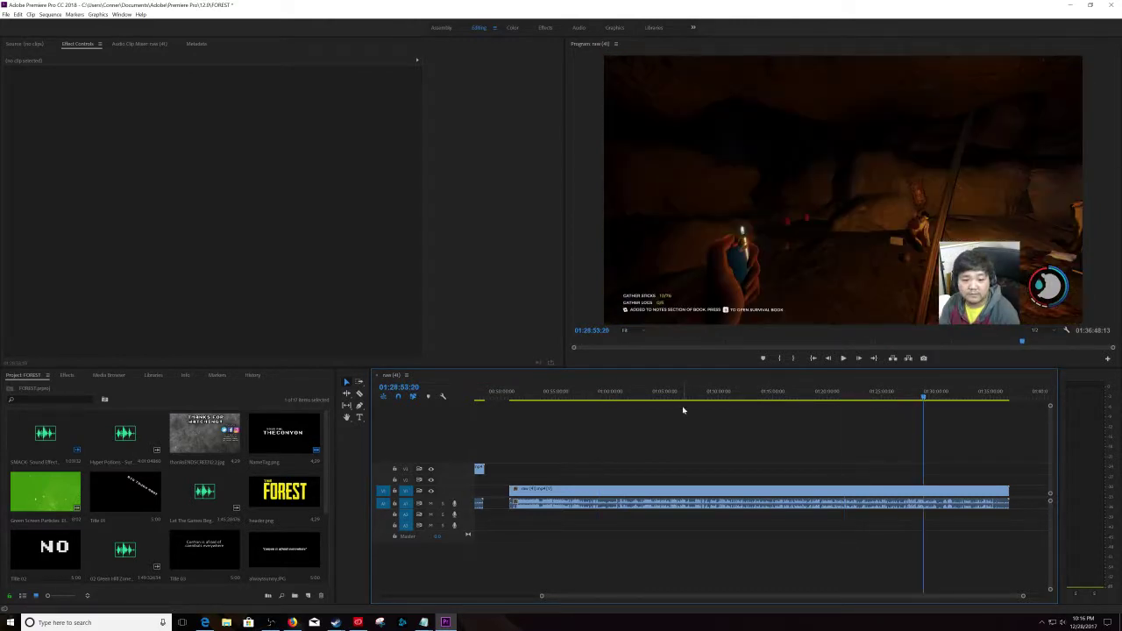
pyautogui.click(695, 395)
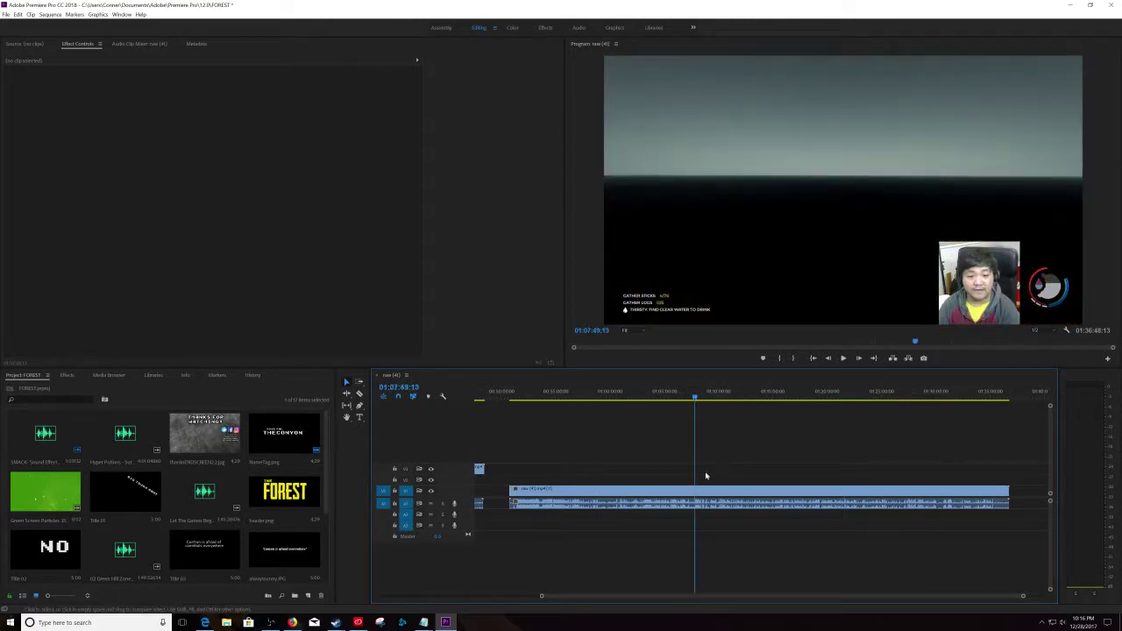
# - Scroll the timeline back and move the playhead to about 30:09
pyautogui.scroll(2, 666, 469)
pyautogui.scroll(3, 641, 464)
pyautogui.scroll(4, 625, 458)
pyautogui.scroll(4, 615, 455)
pyautogui.scroll(3, 615, 455)
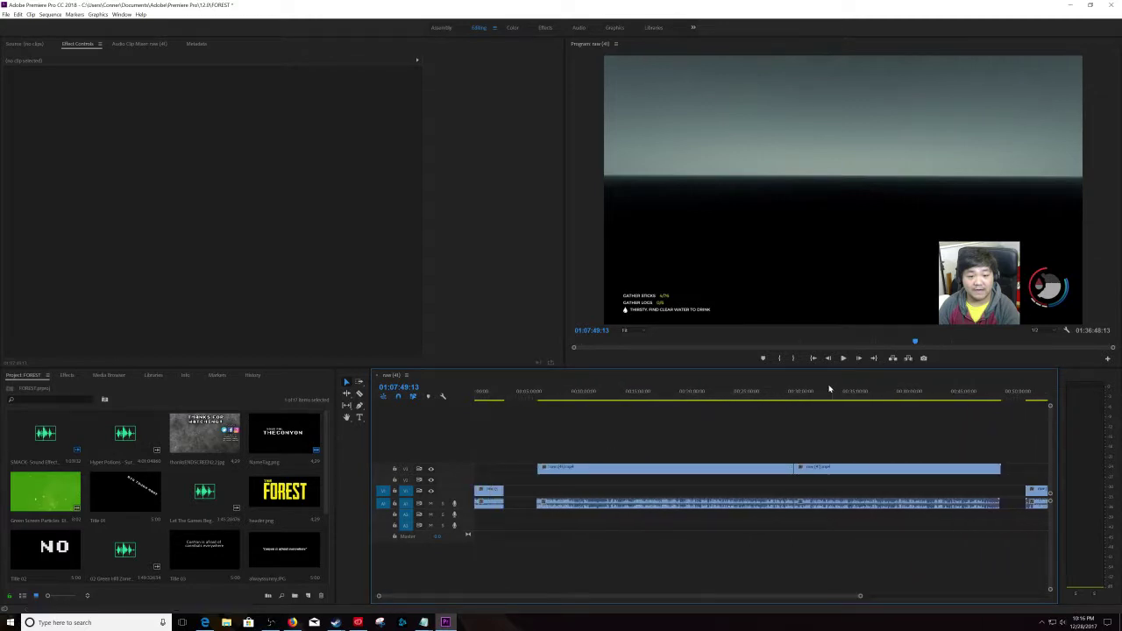
pyautogui.moveTo(803, 397); pyautogui.dragTo(799, 395)
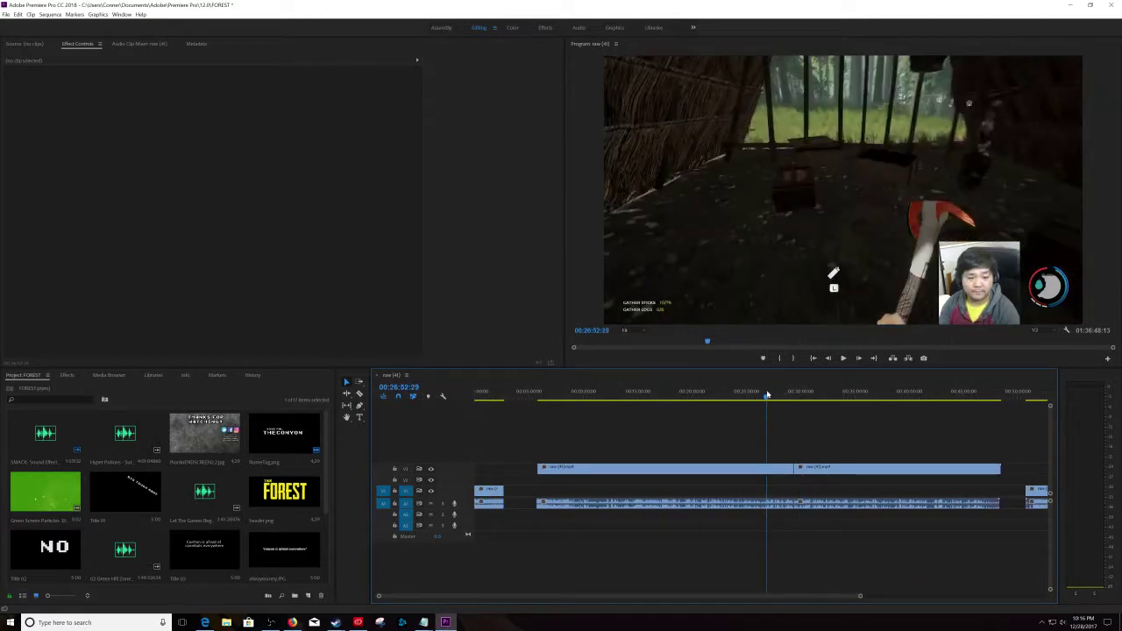
# - Scrub the hut footage near 28–30 minutes, then play from about 27:24 to 28:03
pyautogui.click(802, 392)
pyautogui.moveTo(805, 392); pyautogui.dragTo(795, 393)
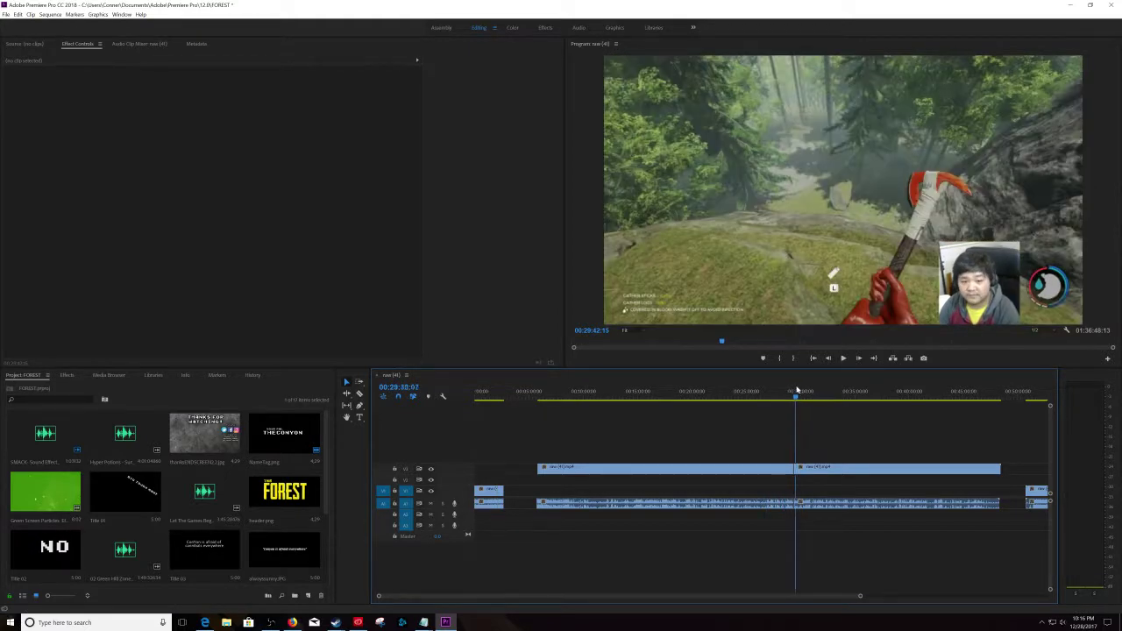
pyautogui.moveTo(797, 390); pyautogui.dragTo(773, 386)
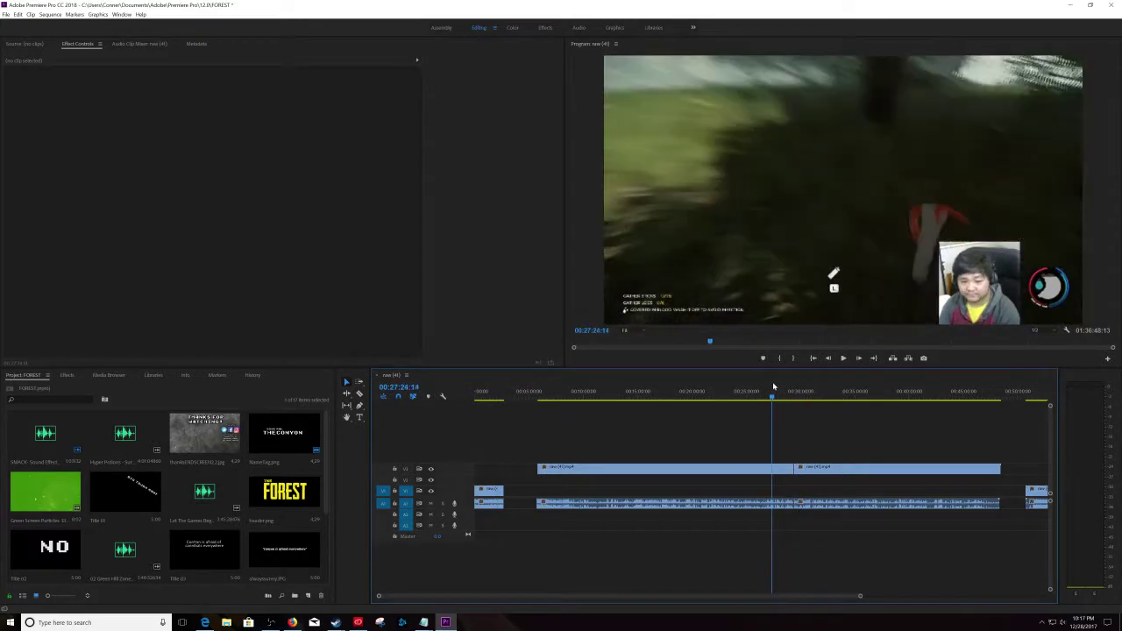
pyautogui.press('space')
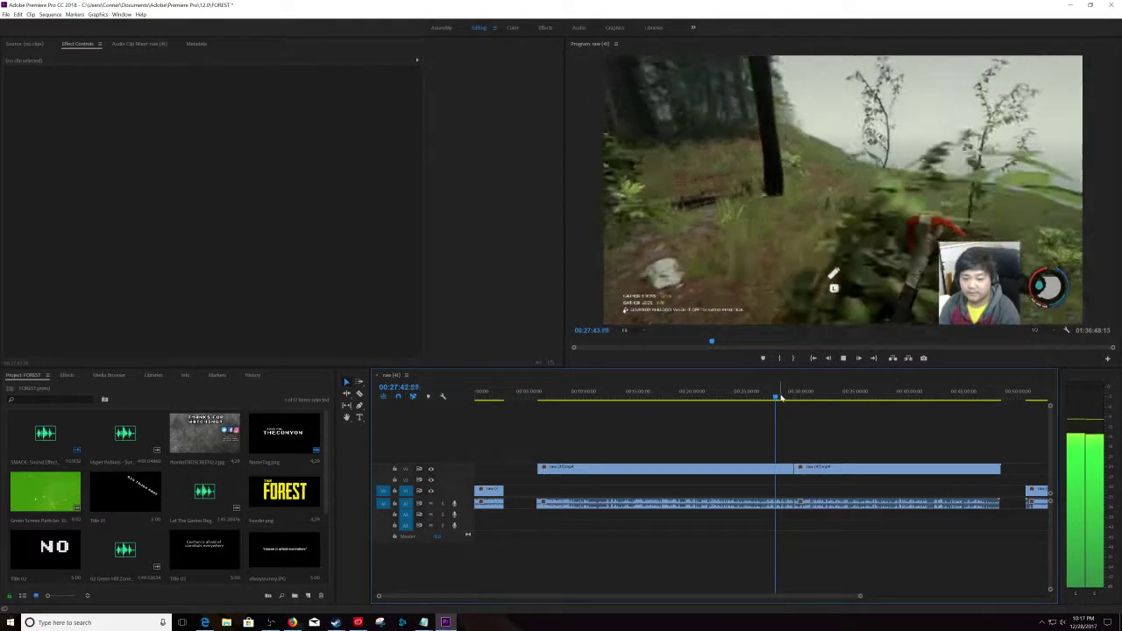
pyautogui.click(781, 397)
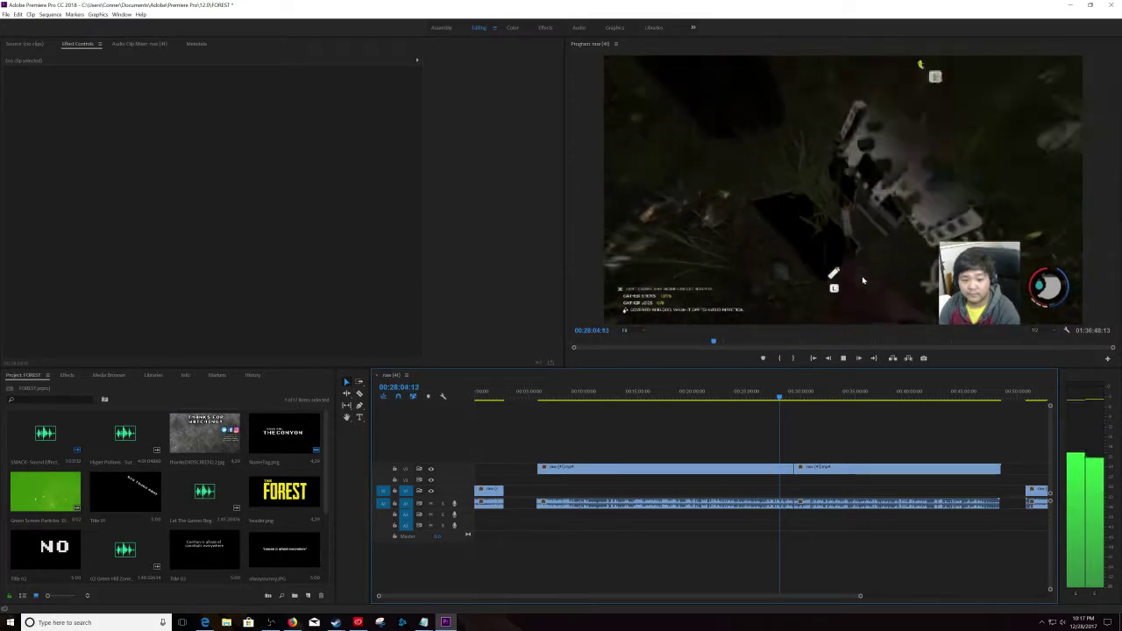
# - Play briefly from 28:06 to 28:16, then jump back to the raft footage near 8:31
pyautogui.press('space')
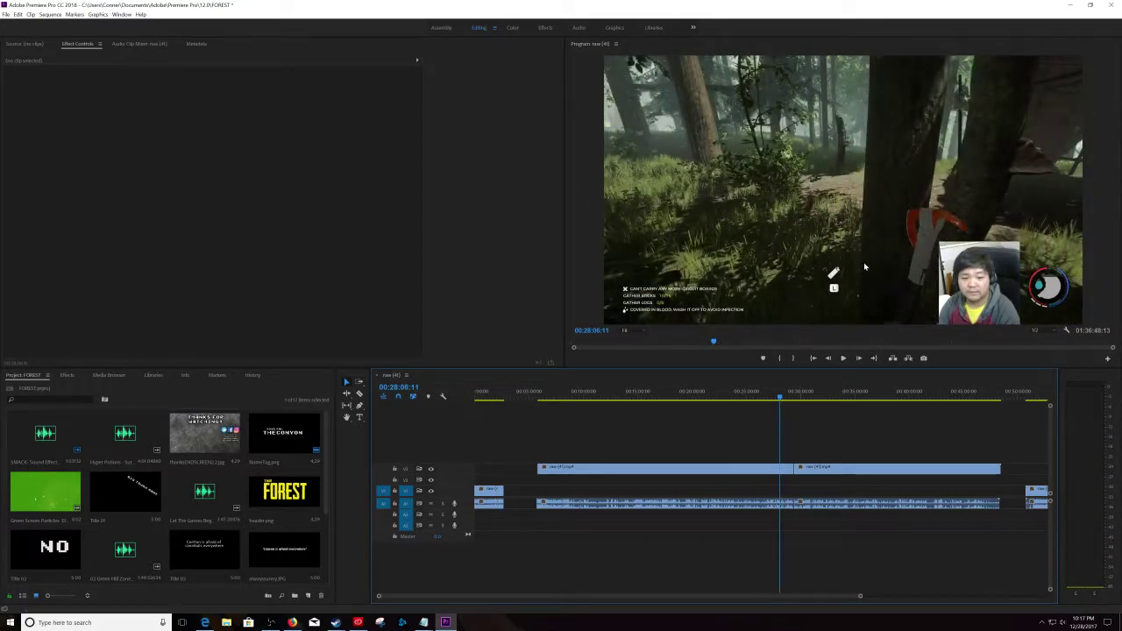
pyautogui.press('space')
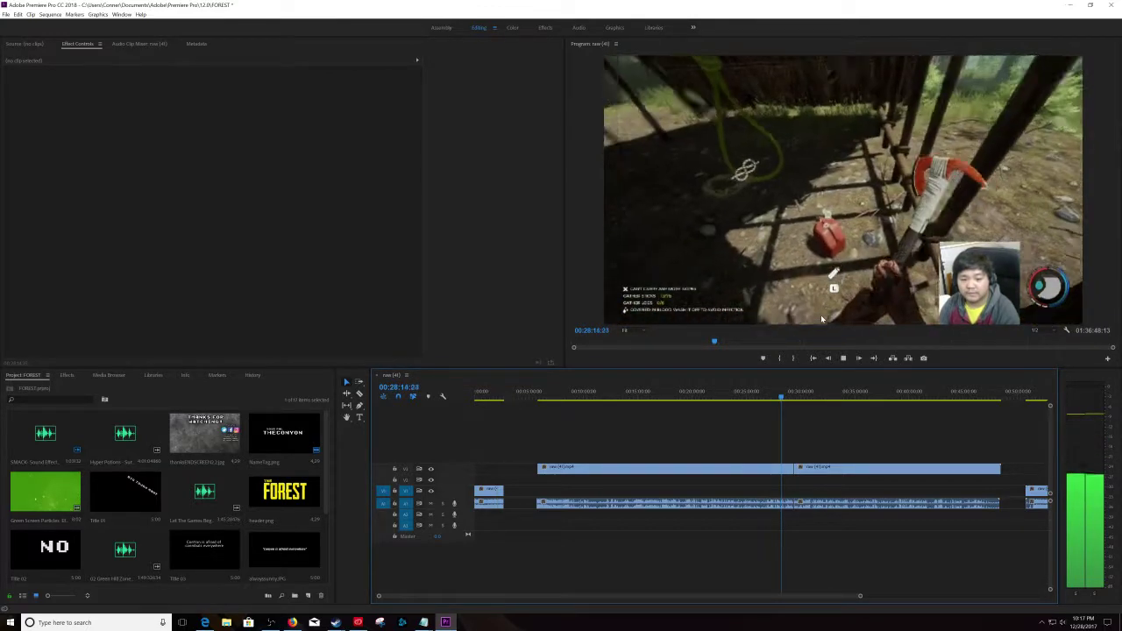
pyautogui.press('space')
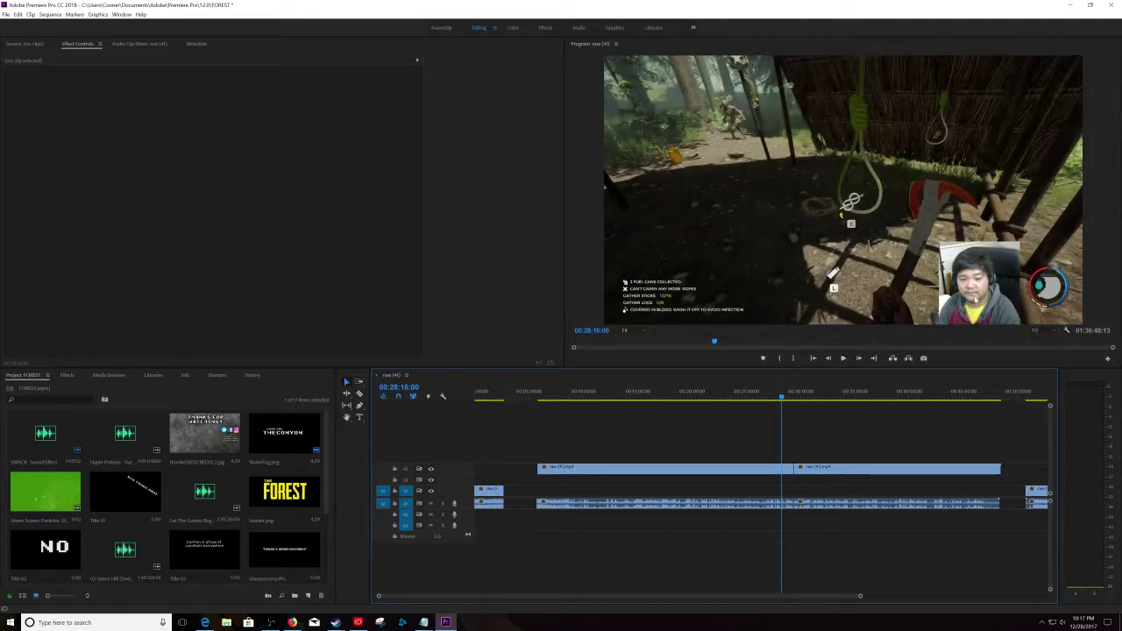
pyautogui.click(569, 402)
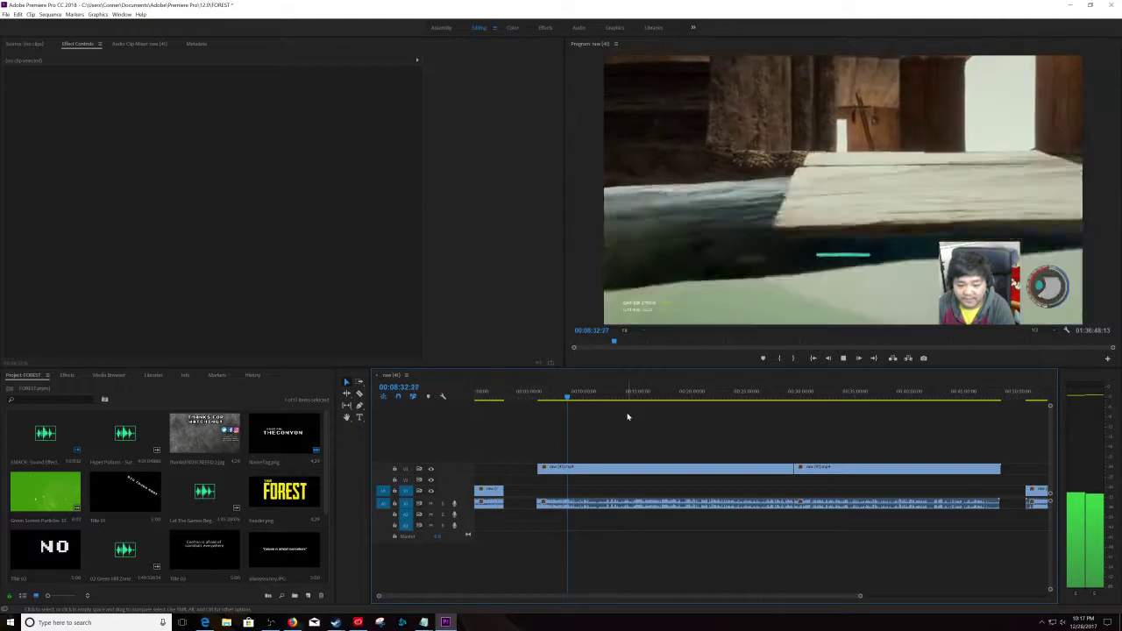
# - Stop near 8:34, skim around 38, 26 and 35 minutes, and settle at 00:04:16:22
pyautogui.press('space')
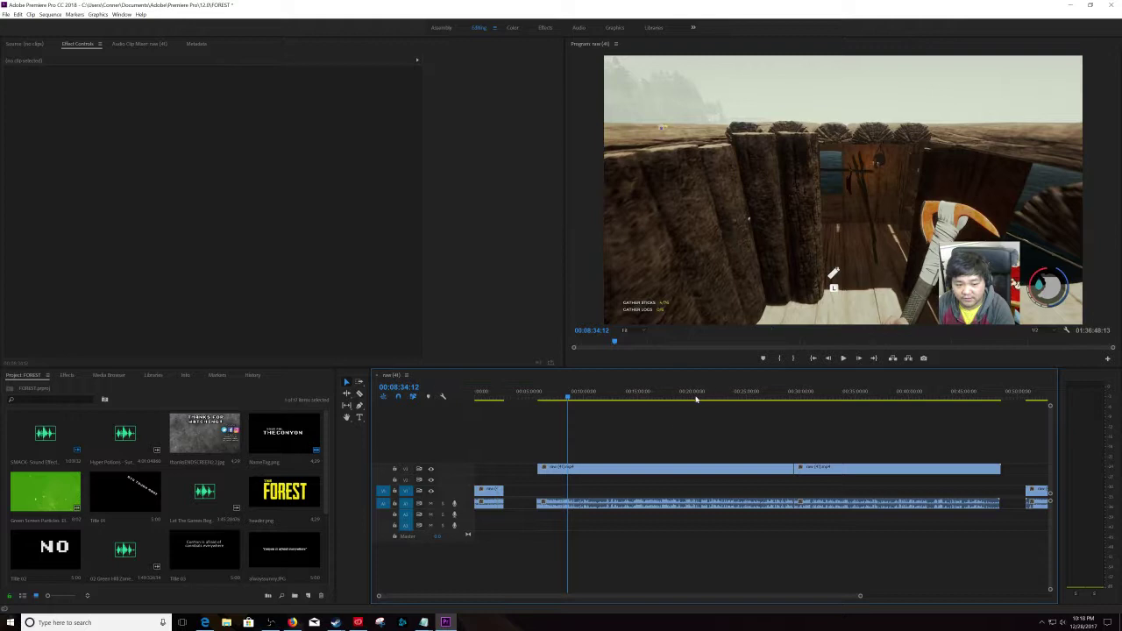
pyautogui.moveTo(652, 399); pyautogui.dragTo(894, 399)
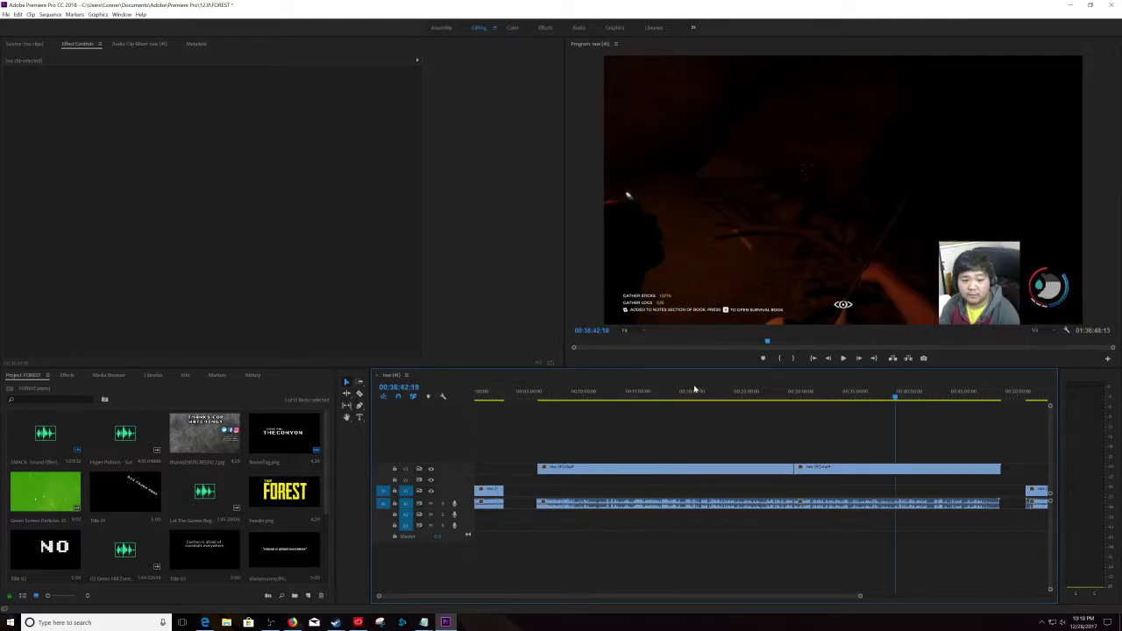
pyautogui.click(759, 392)
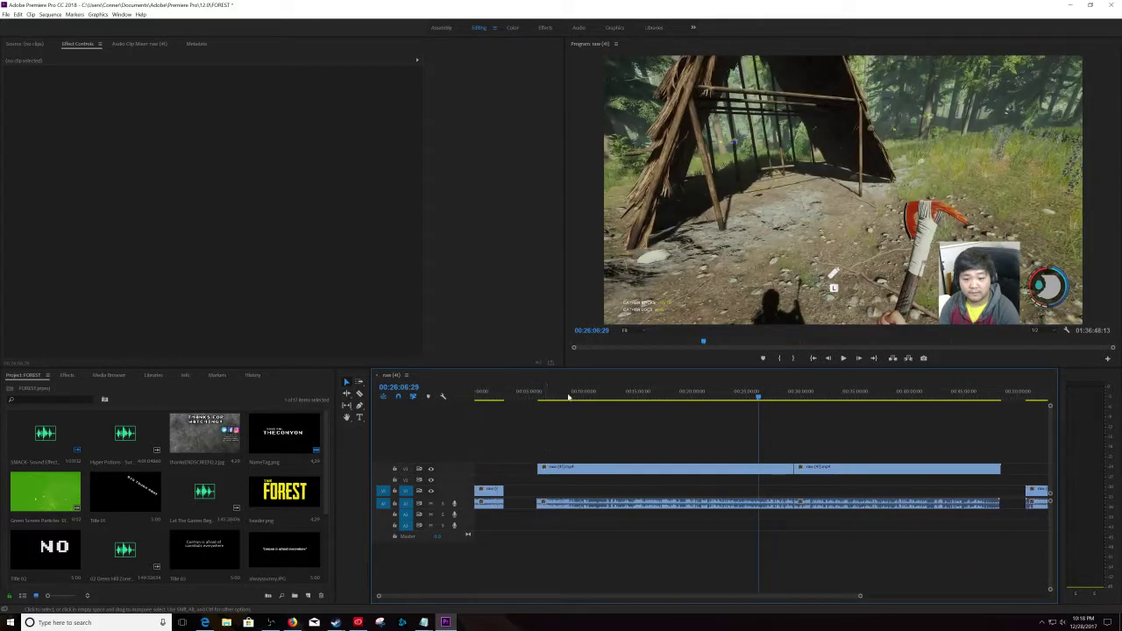
pyautogui.moveTo(552, 394)
pyautogui.mouseDown()
pyautogui.moveTo(960, 395)
pyautogui.moveTo(599, 395)
pyautogui.mouseUp()
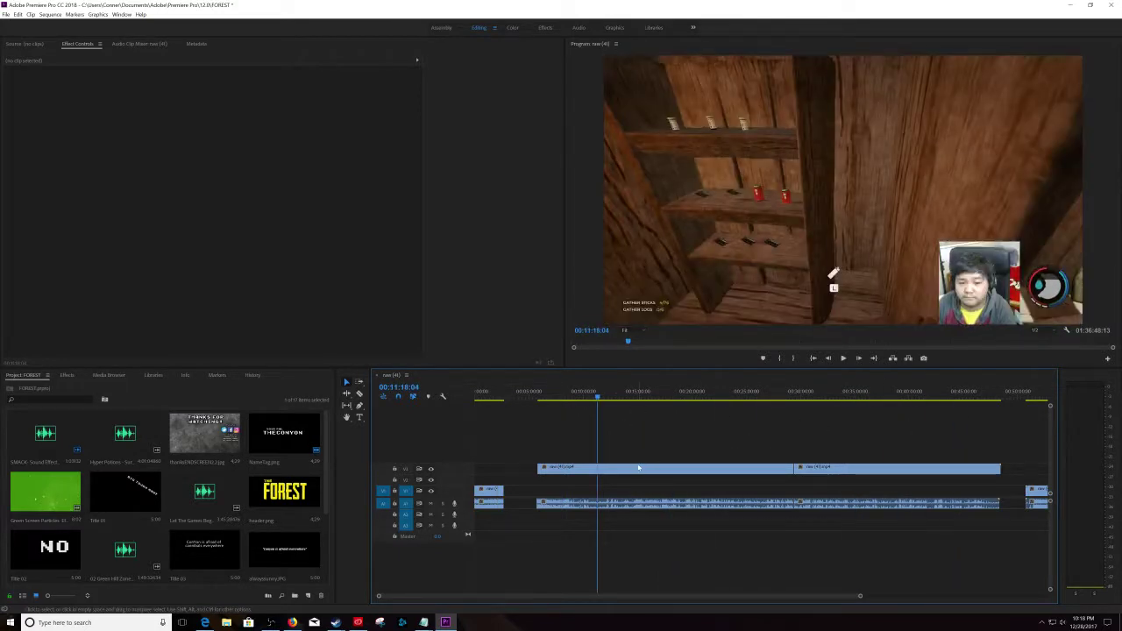
pyautogui.click(521, 394)
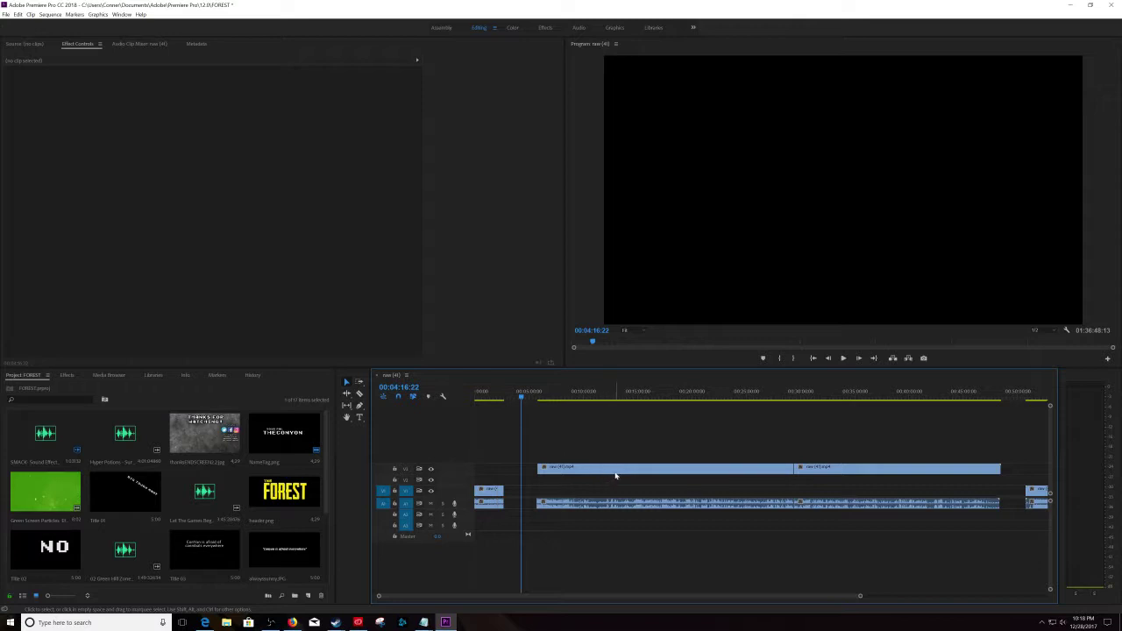
# - Move the playhead to 01:17:49 to check the footage past an hour
pyautogui.scroll(-2, 620, 476)
pyautogui.scroll(-2, 619, 476)
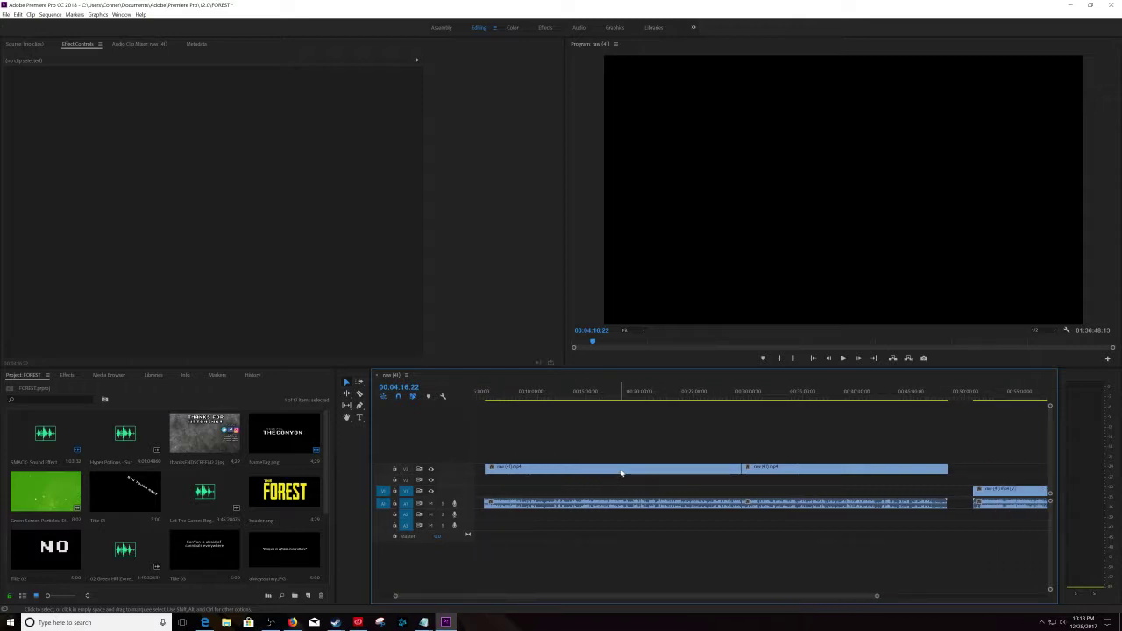
pyautogui.scroll(-2, 621, 474)
pyautogui.scroll(-1, 621, 474)
pyautogui.scroll(-3, 623, 479)
pyautogui.scroll(-3, 624, 484)
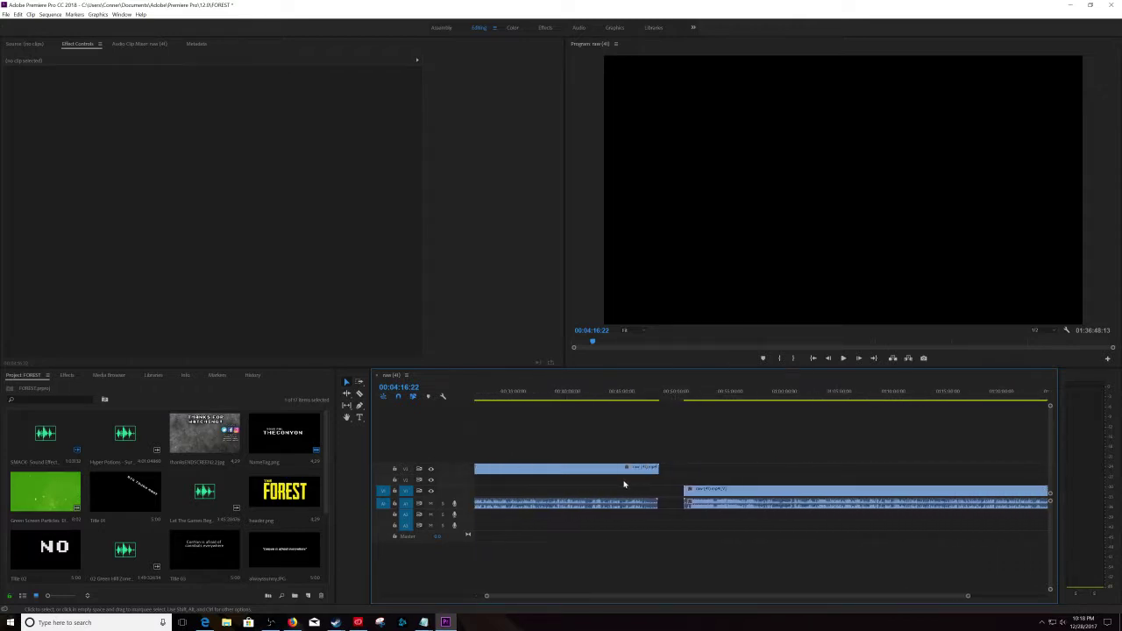
pyautogui.scroll(2, 624, 484)
pyautogui.scroll(-3, 857, 519)
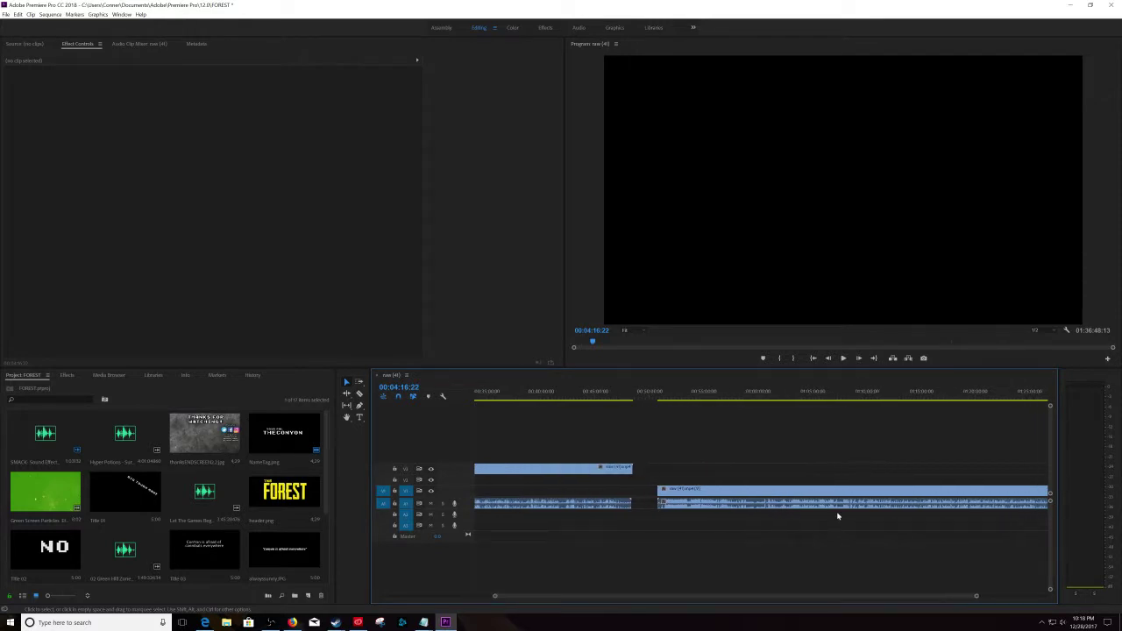
pyautogui.scroll(-3, 837, 513)
pyautogui.scroll(-3, 834, 516)
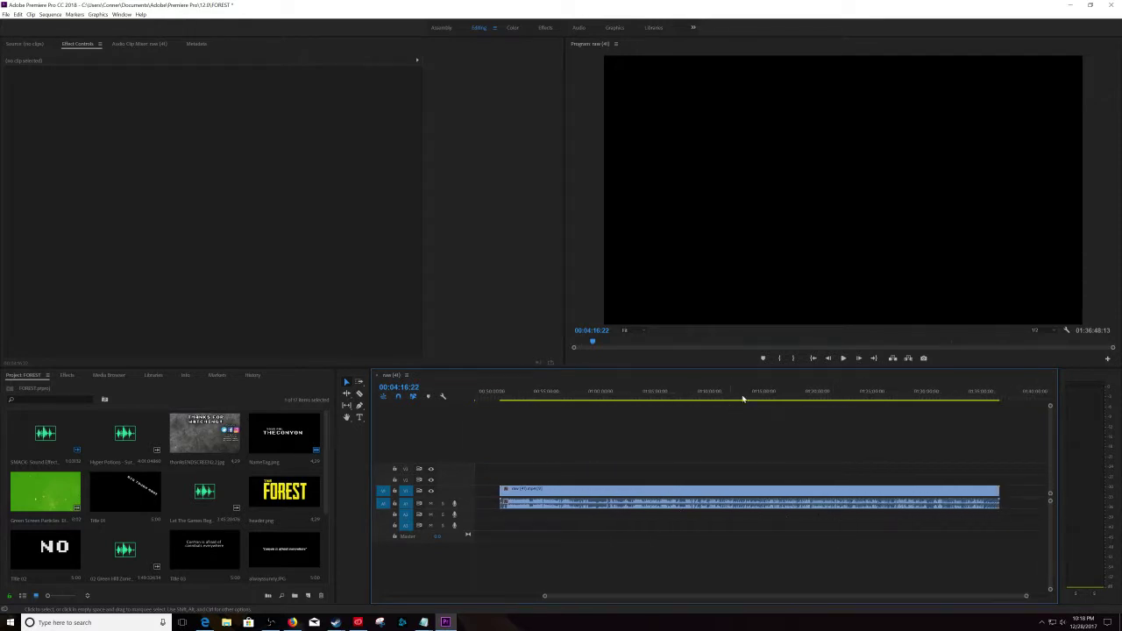
pyautogui.click(793, 396)
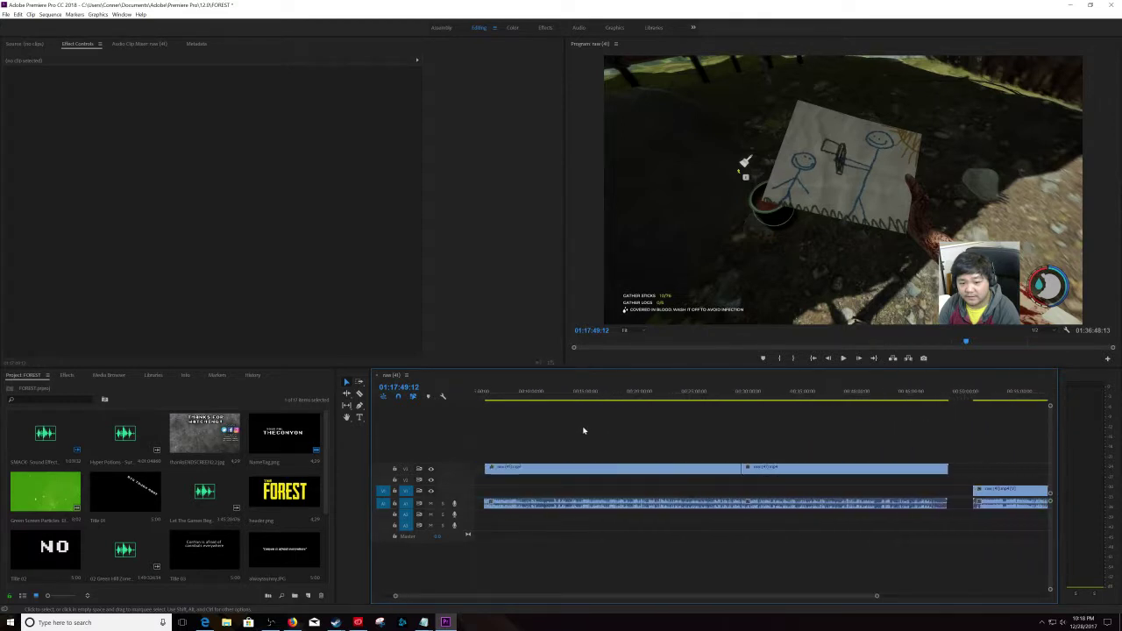
# - Play from 00:42:08 to about 44 minutes, then return to the 00:07:40 beach scene
pyautogui.scroll(1, 580, 431)
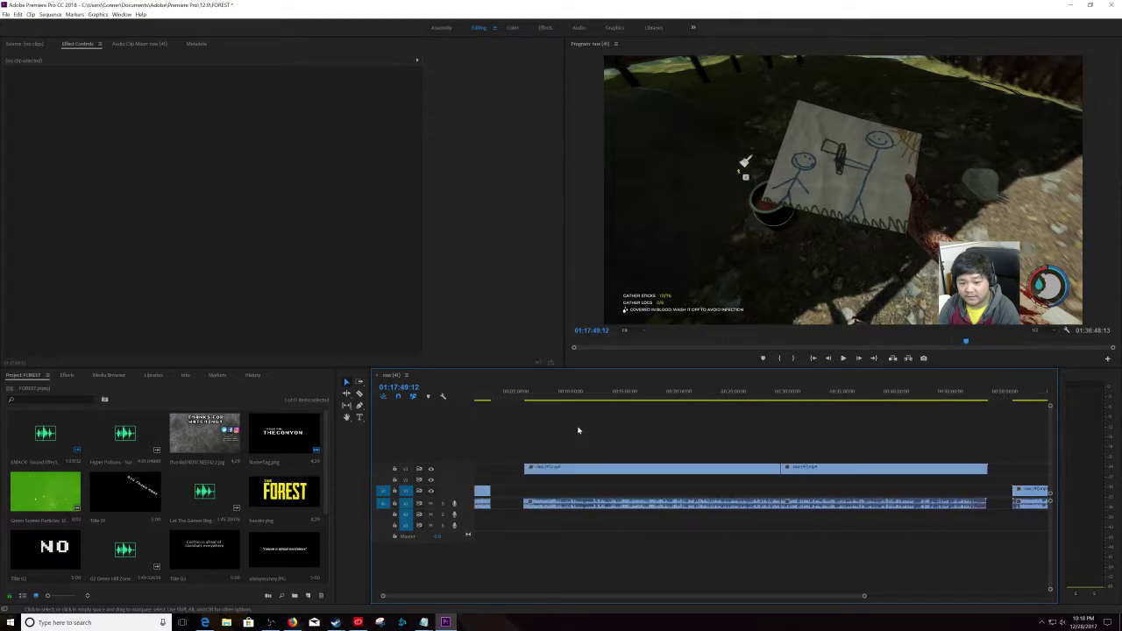
pyautogui.click(920, 398)
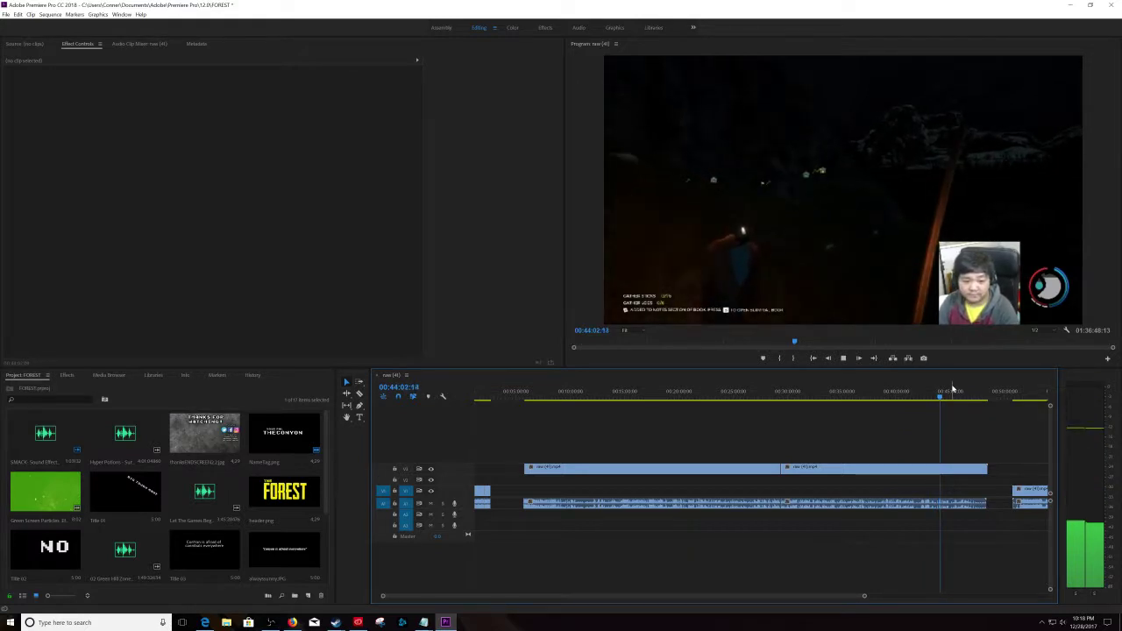
pyautogui.press('space')
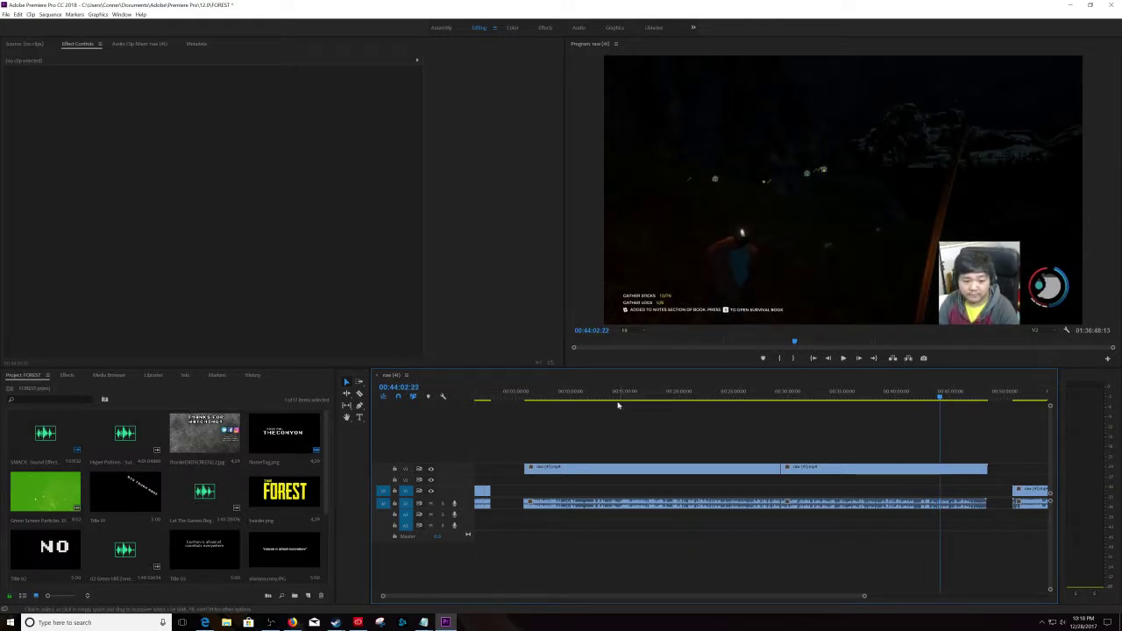
pyautogui.click(544, 397)
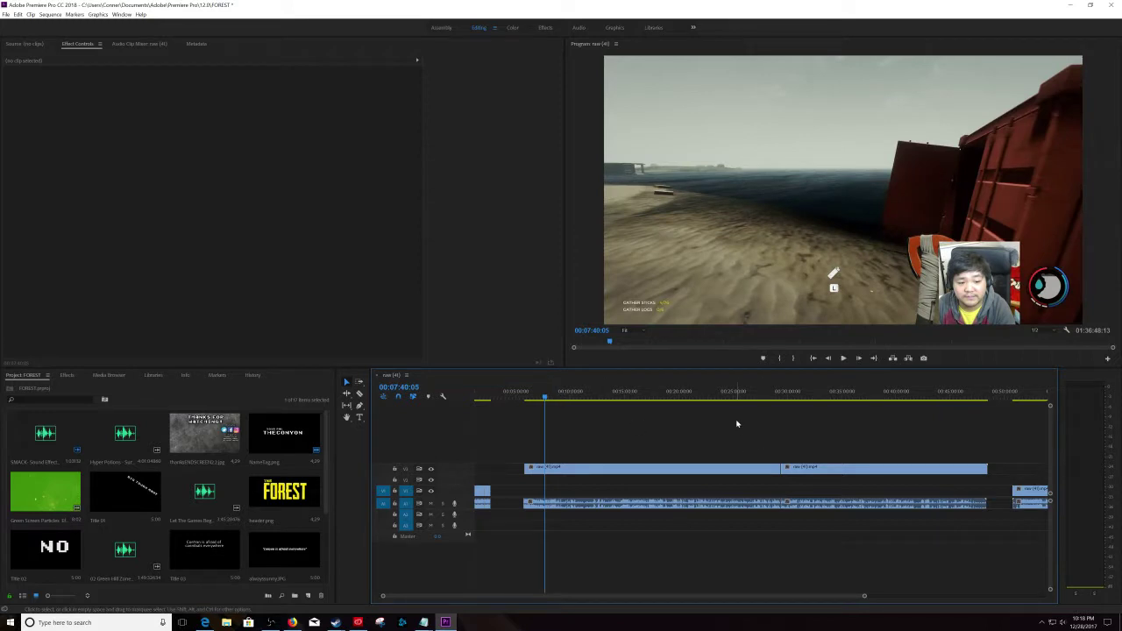
# - Scrub through about 11, 14, 13:31, 15:54 and 5 minutes, finishing near 00:12:59
pyautogui.click(583, 397)
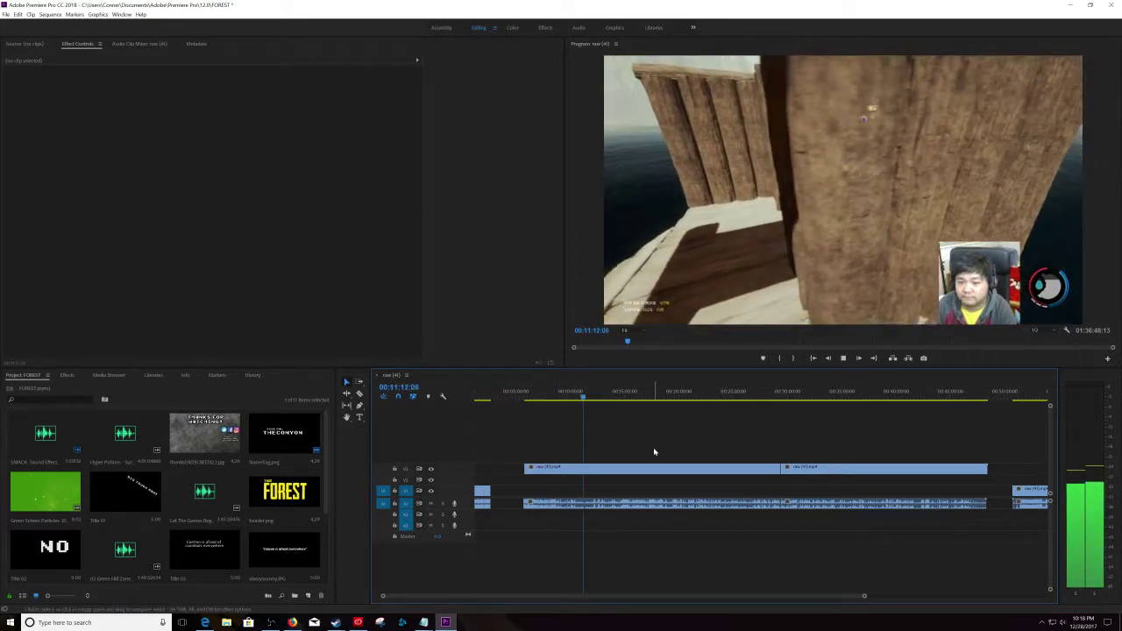
pyautogui.click(620, 396)
pyautogui.click(608, 398)
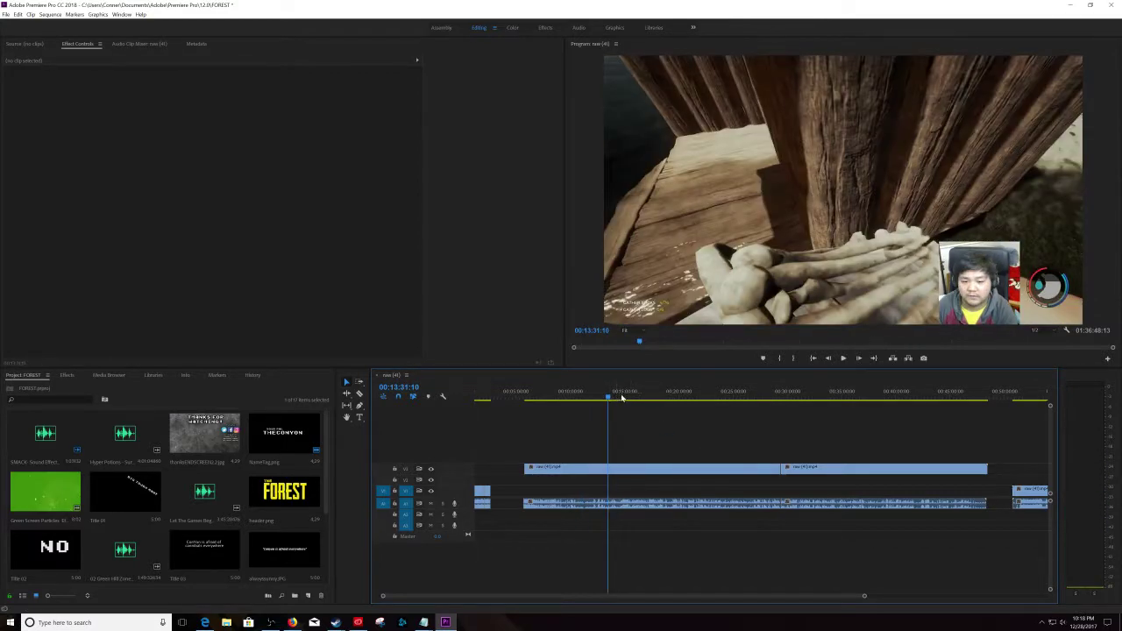
pyautogui.click(636, 397)
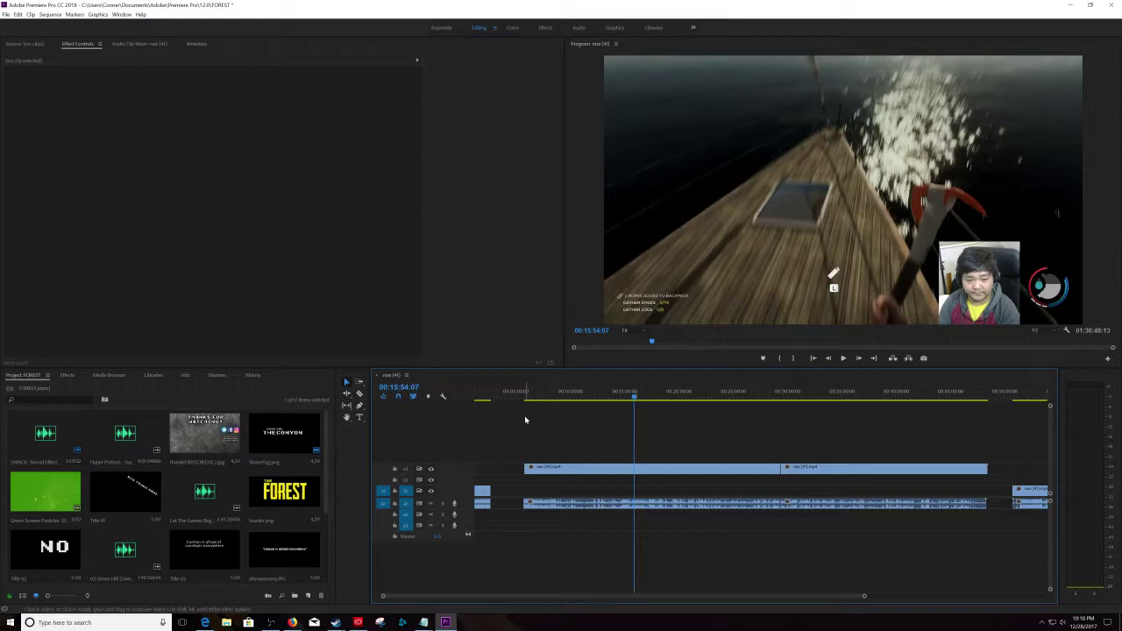
pyautogui.moveTo(684, 397); pyautogui.dragTo(516, 399)
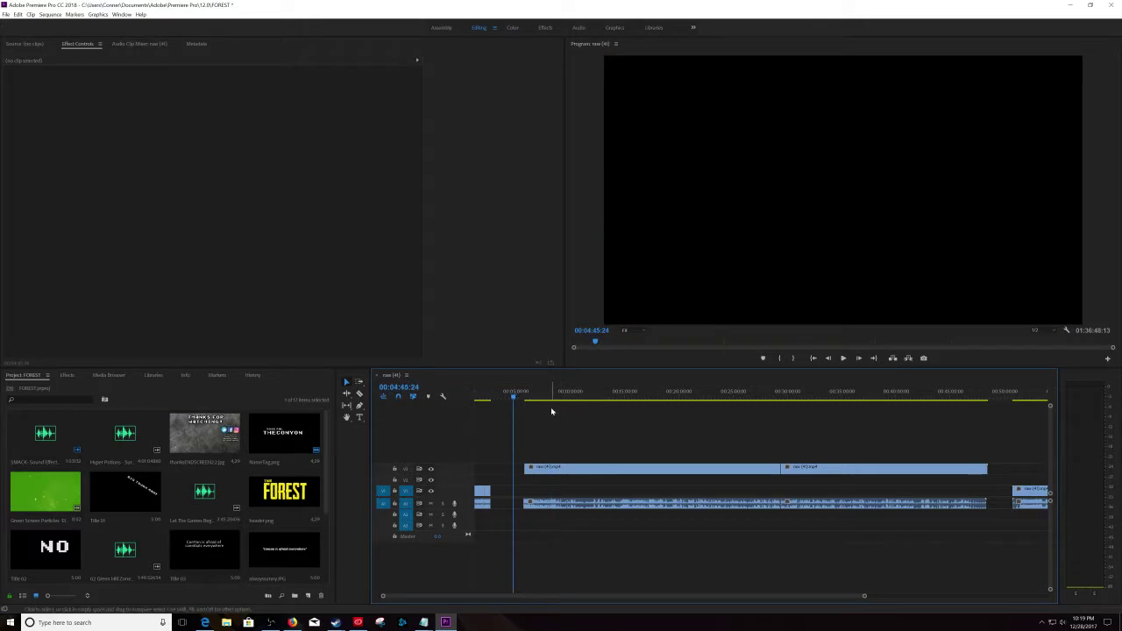
pyautogui.click(603, 394)
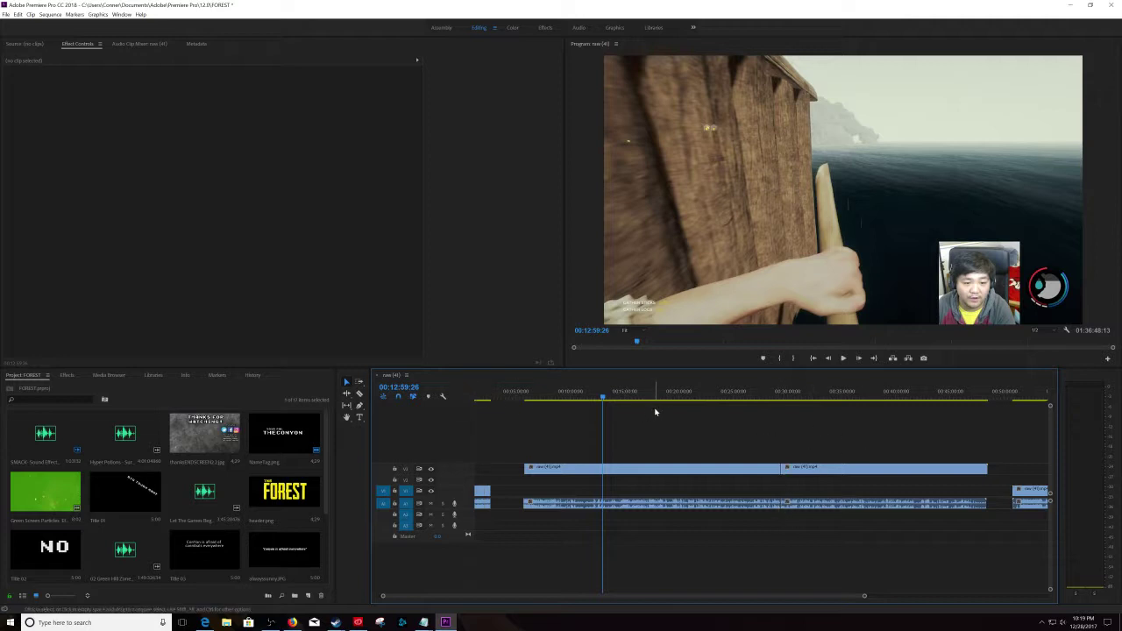
# - Check the forest scene near 29 minutes, then drag the playhead back toward the sequence start
pyautogui.scroll(-3, 879, 508)
pyautogui.scroll(-1, 877, 500)
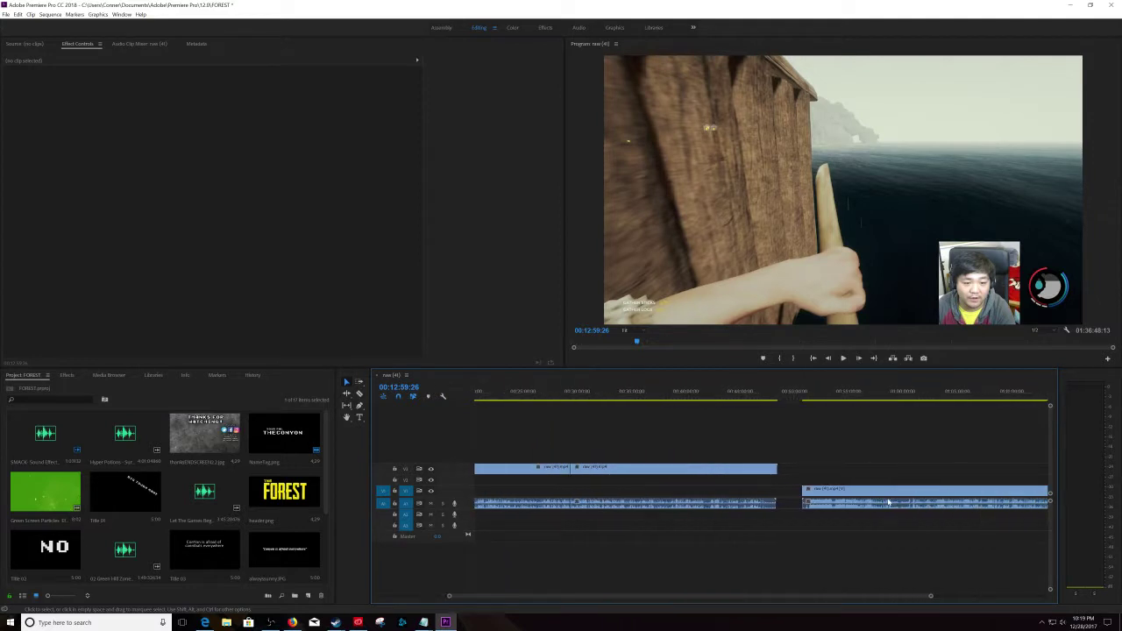
pyautogui.scroll(1, 874, 488)
pyautogui.scroll(1, 874, 487)
pyautogui.scroll(1, 789, 473)
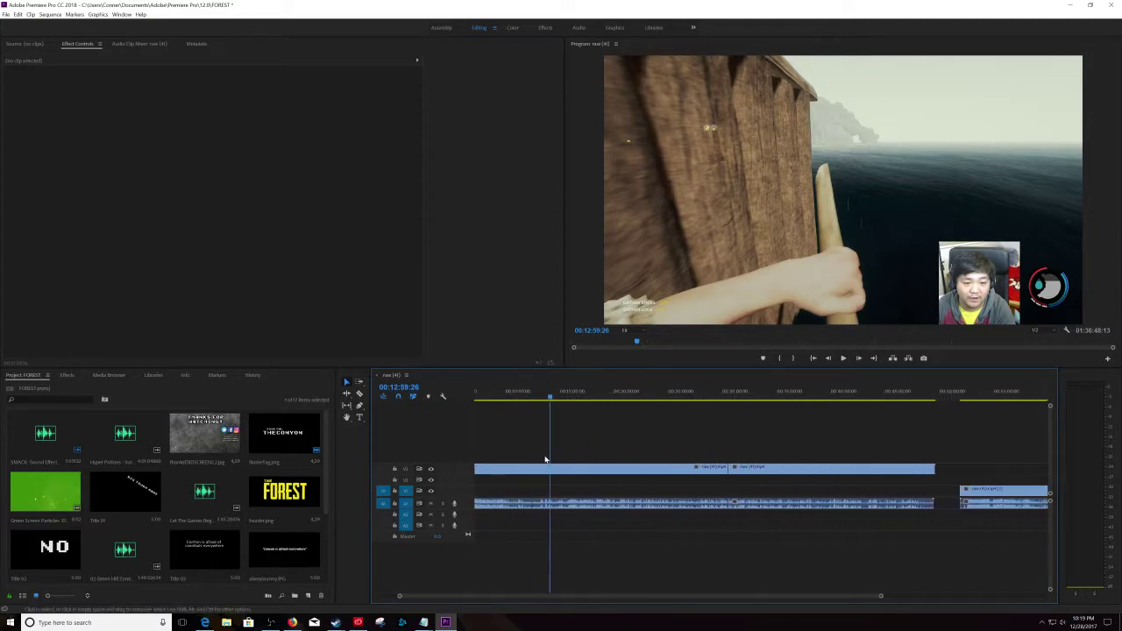
pyautogui.scroll(1, 532, 440)
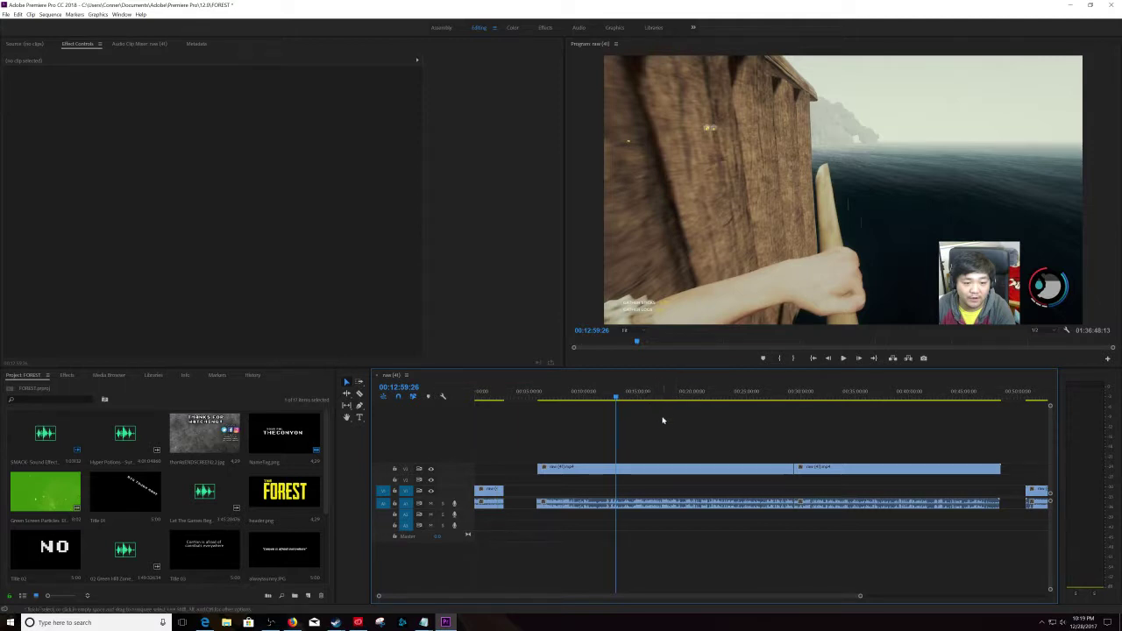
pyautogui.click(752, 397)
pyautogui.click(790, 397)
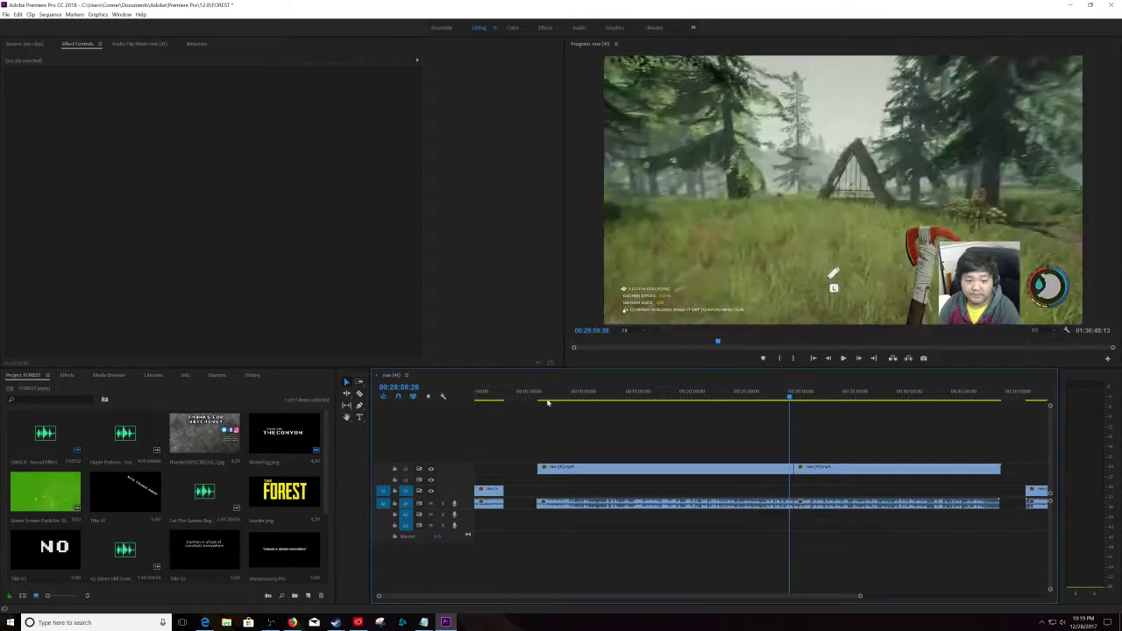
pyautogui.moveTo(532, 391); pyautogui.dragTo(476, 394)
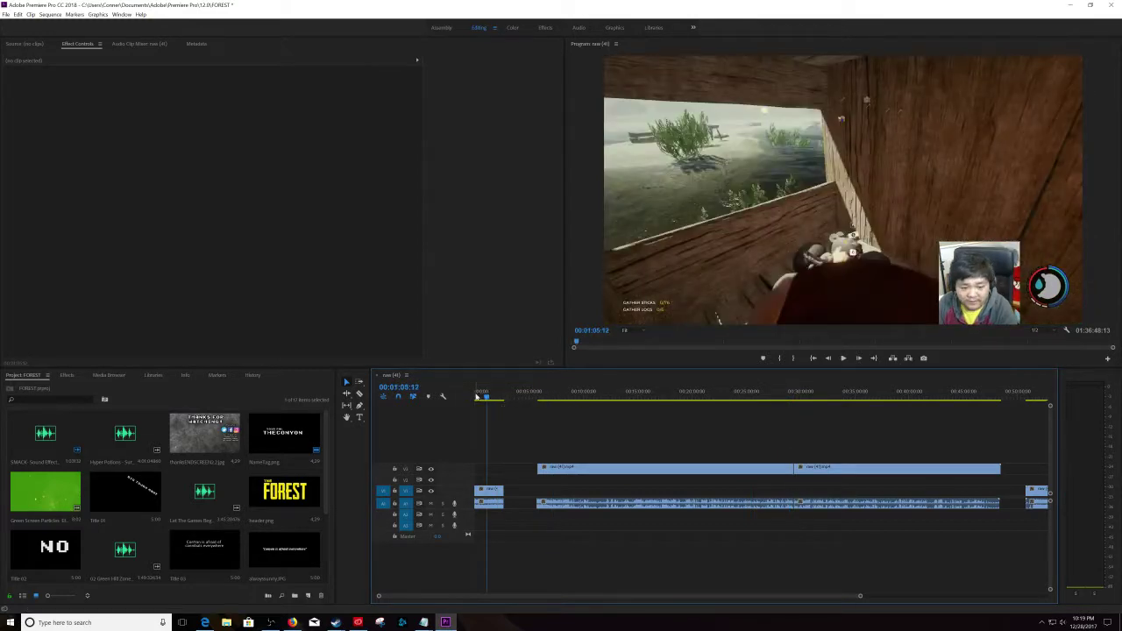